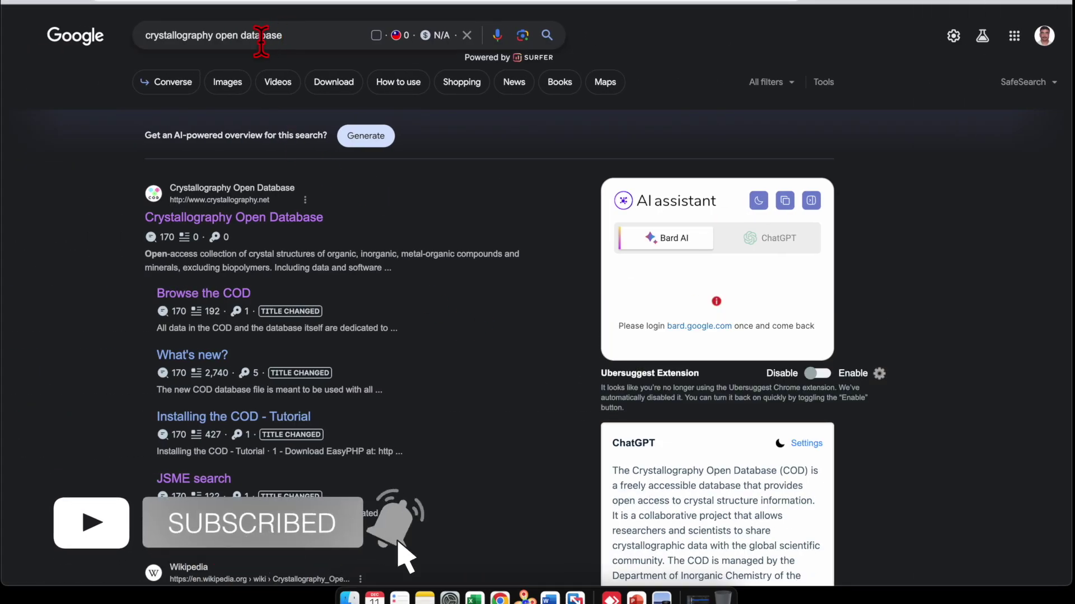
Step: Open the Crystallography Open Database site from the 'crystallography open database' Google results
left_click(285, 218)
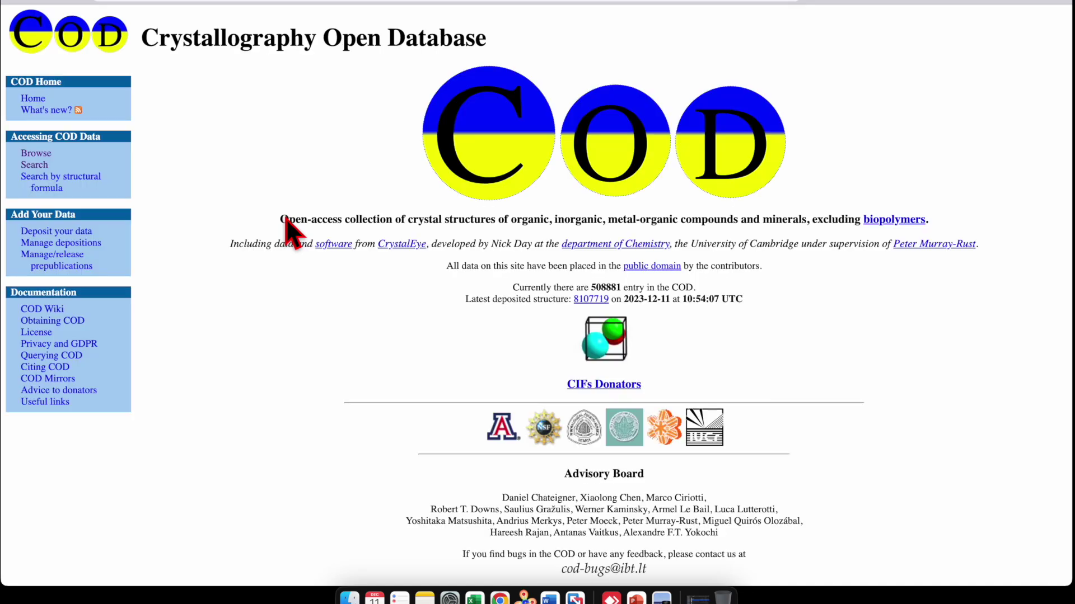
Step: In the structure search form, enter Na and Cl as the required elements
left_click(39, 168)
scroll(340, 328, "down", 5)
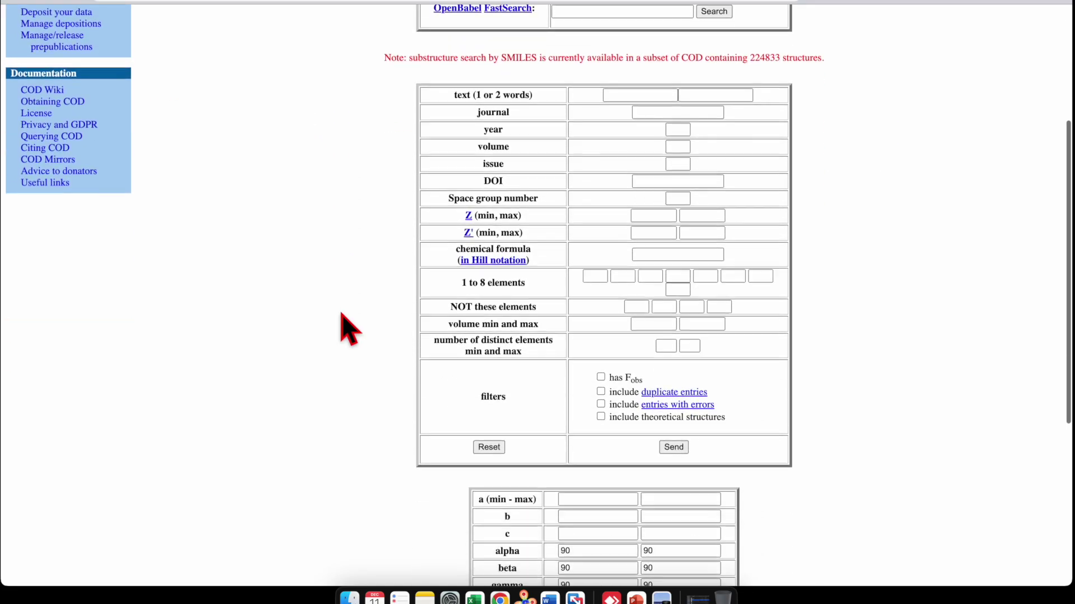
left_click(598, 269)
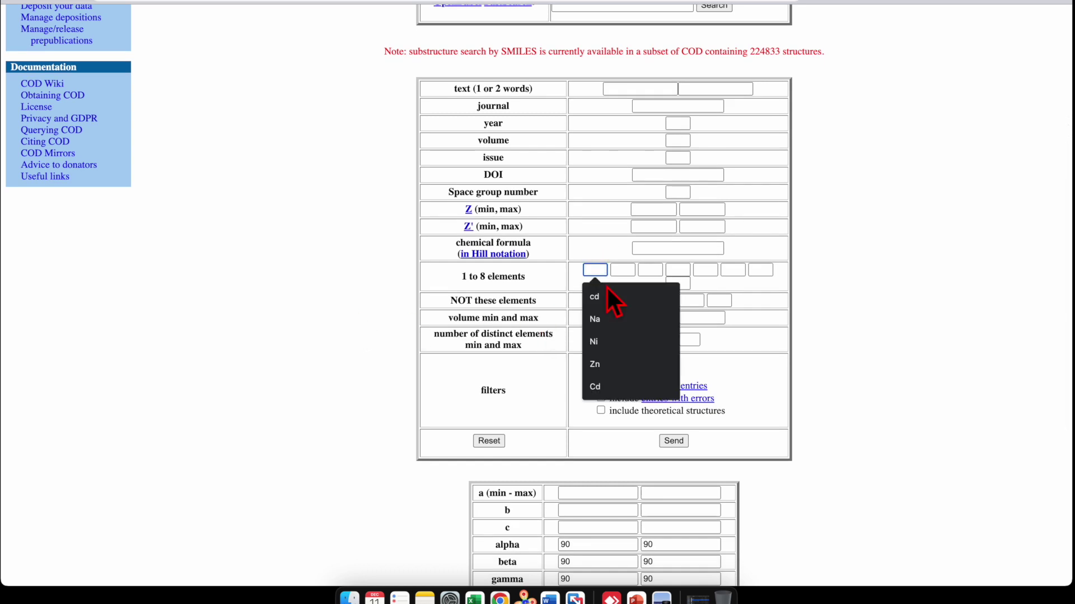
left_click(617, 320)
left_click(623, 270)
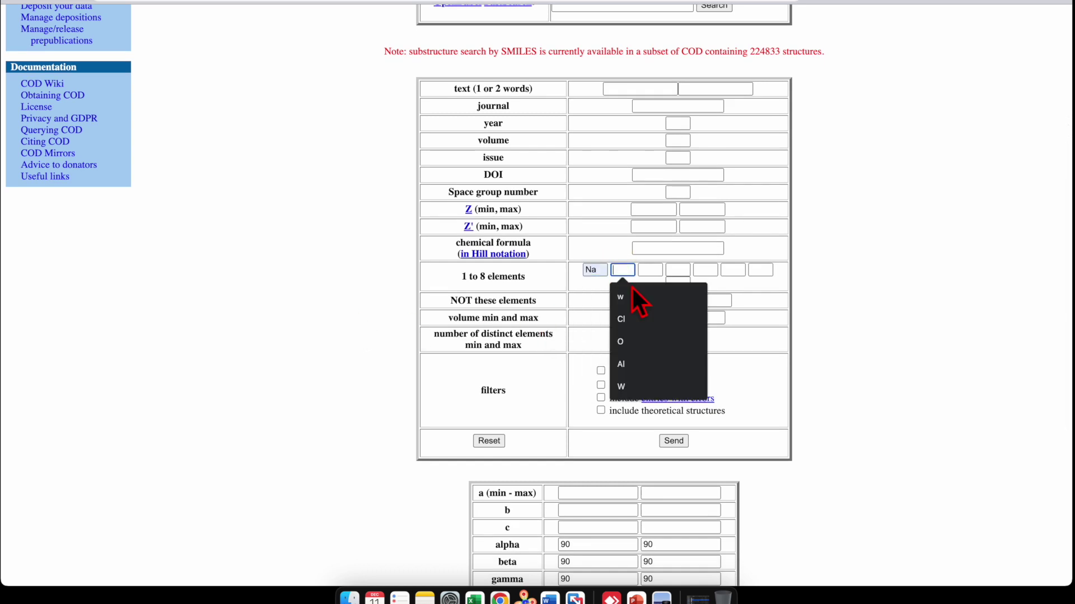
left_click(641, 319)
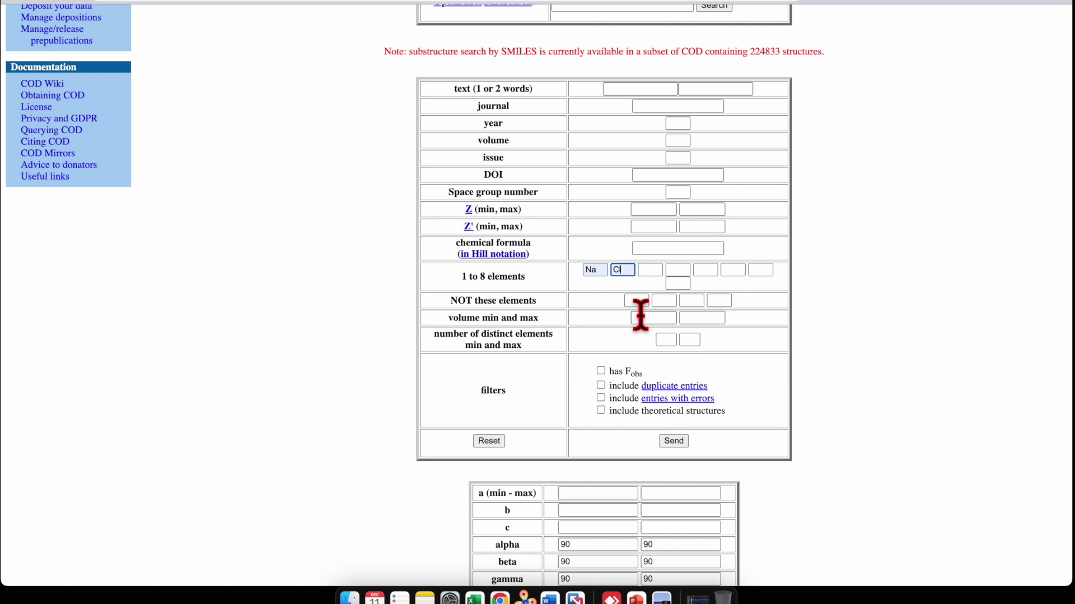
Step: Set distinct elements minimum and maximum to 2 and run the search, listing 36 entries
left_click(665, 339)
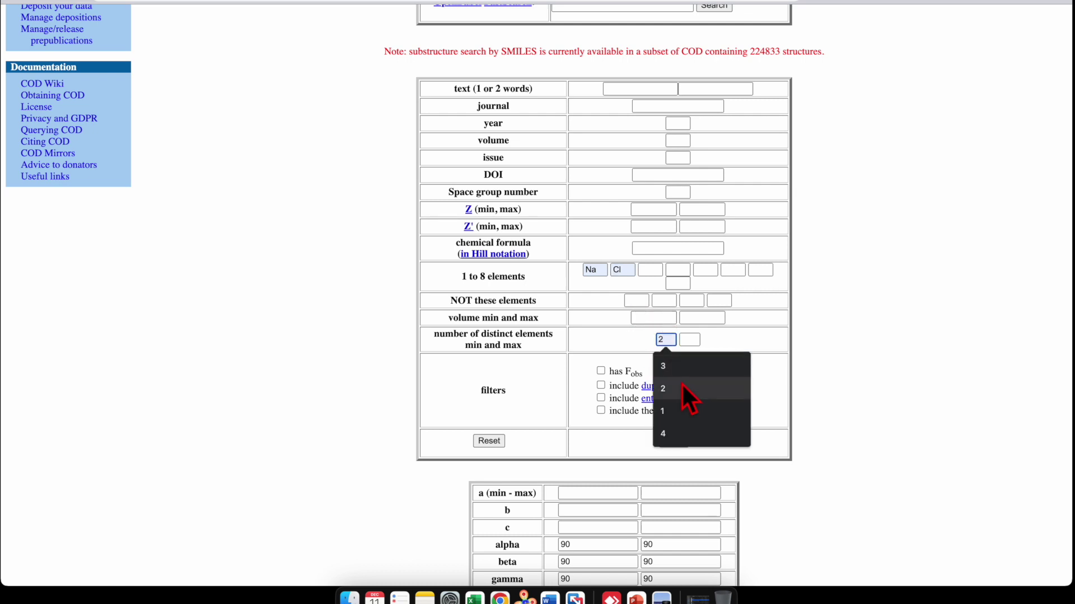
left_click(689, 393)
left_click(690, 339)
left_click(710, 392)
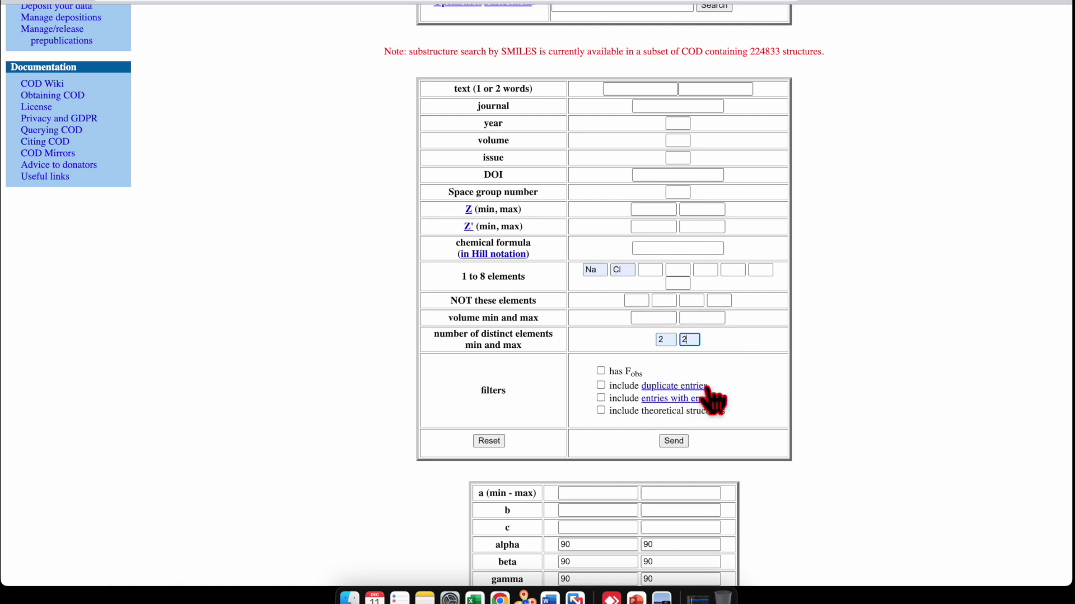
scroll(716, 436, "down", 2)
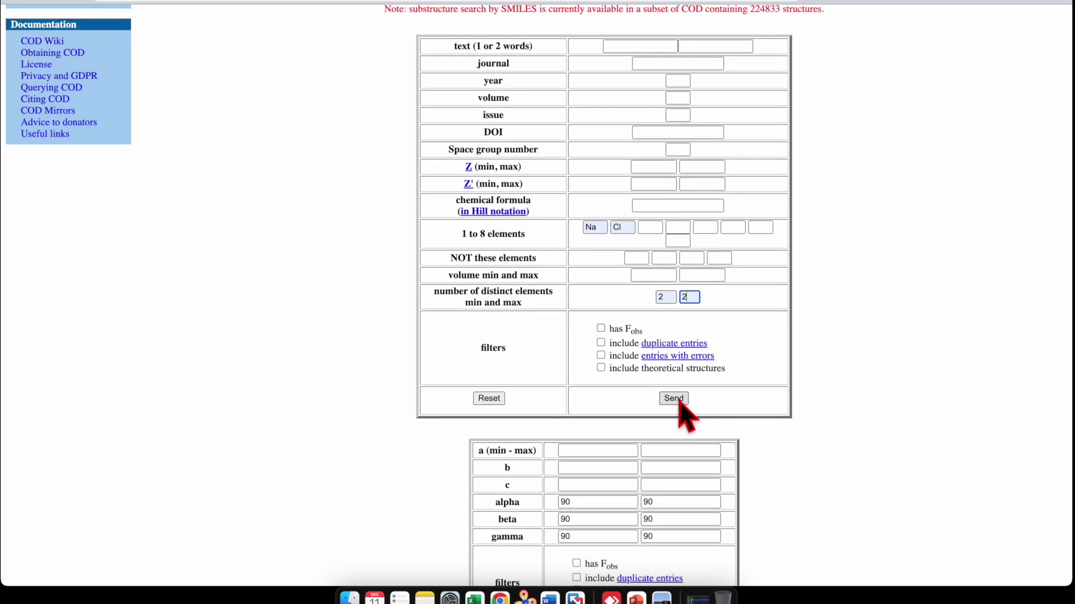
left_click(675, 399)
scroll(322, 280, "down", 2)
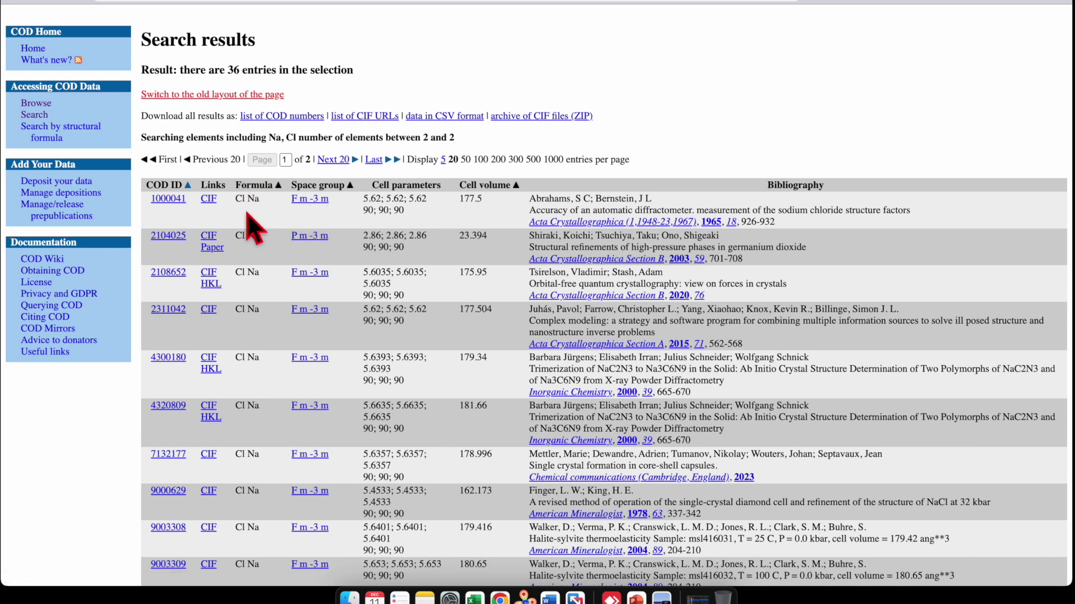
Step: Download the CIF file for COD entry 1000041, sodium chloride
left_click(210, 200)
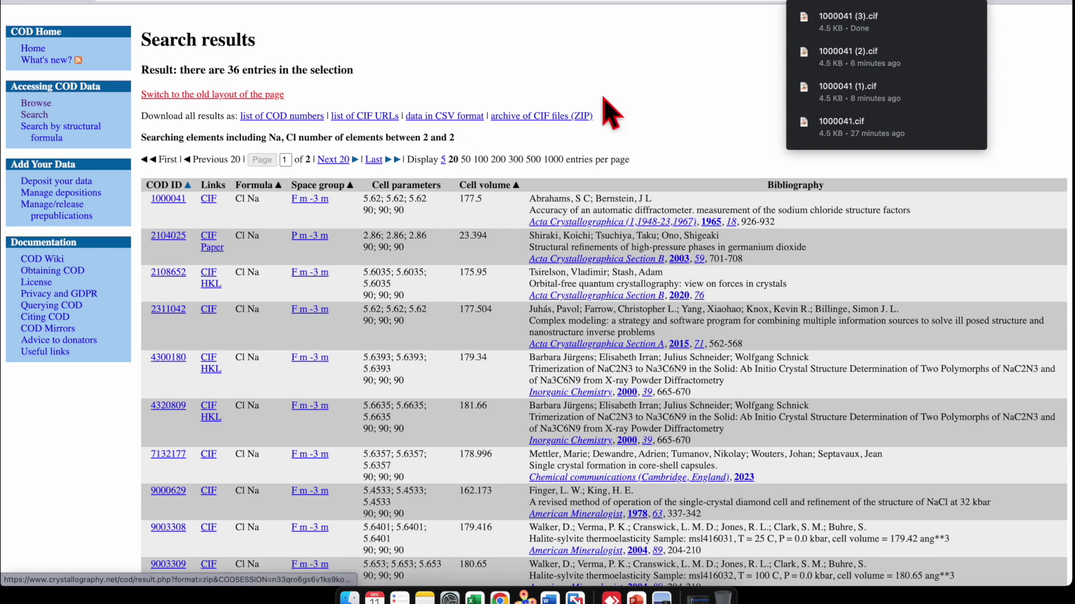
left_click(286, 3)
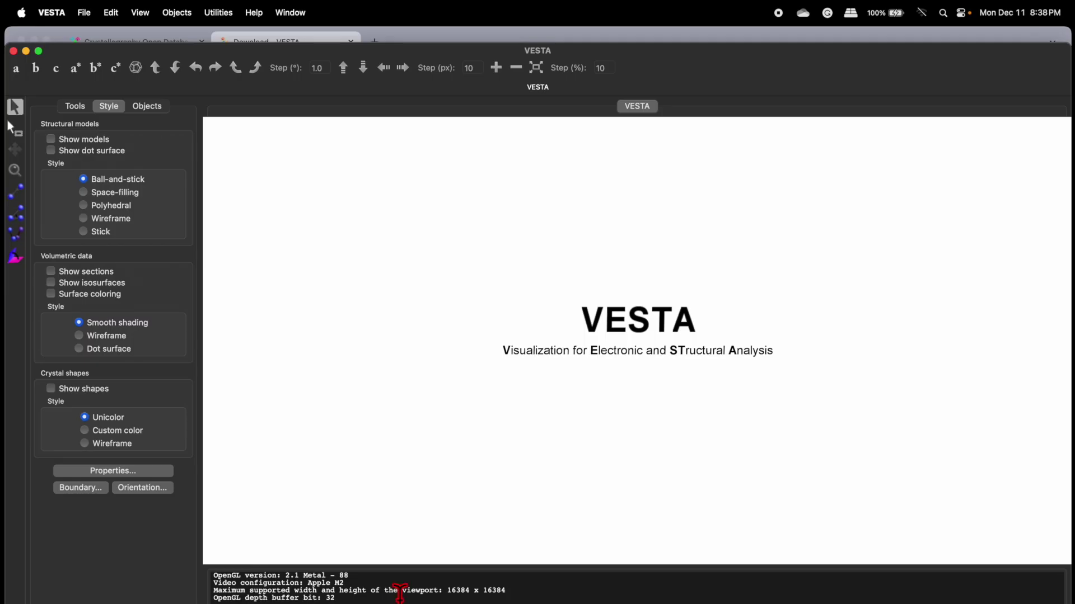
Step: Load 1000041.cif from Downloads into VESTA and rotate the NaCl model into 3-D
left_click(400, 593)
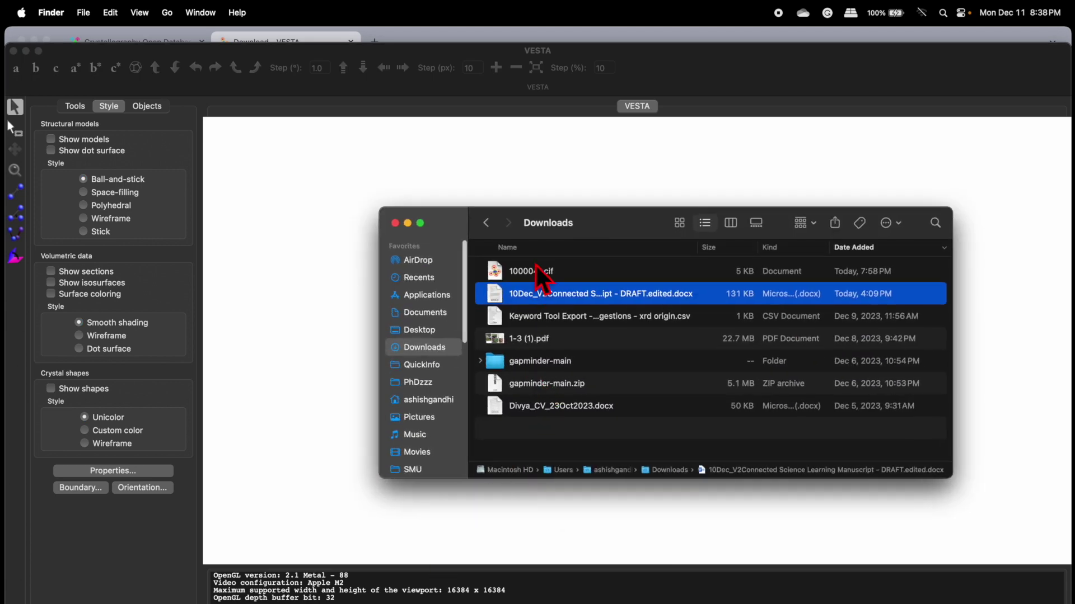
left_click_drag(543, 278, 330, 232)
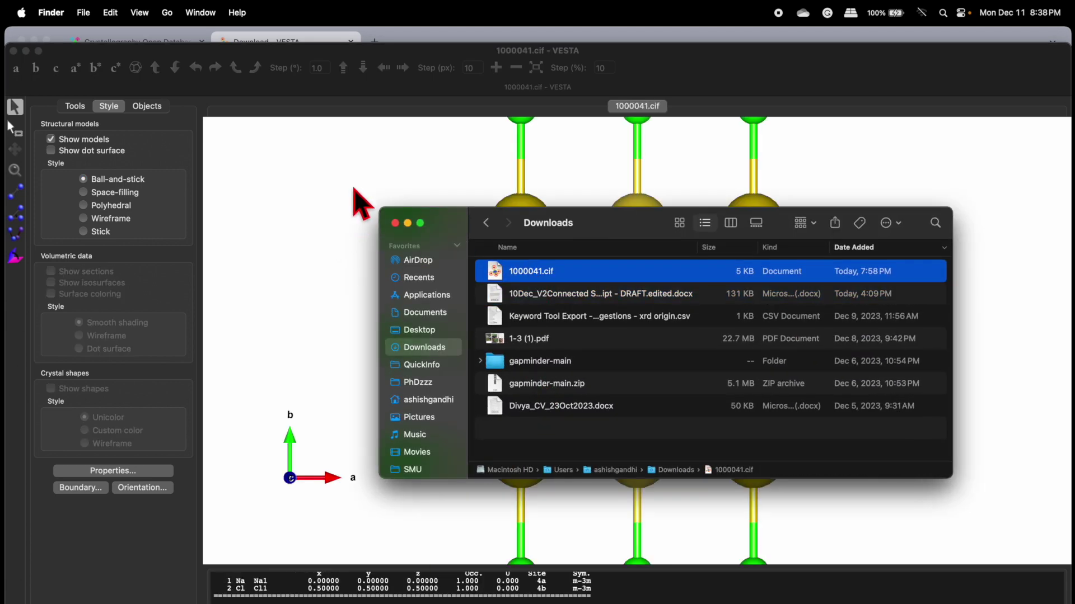
left_click(389, 163)
left_click_drag(595, 216, 594, 240)
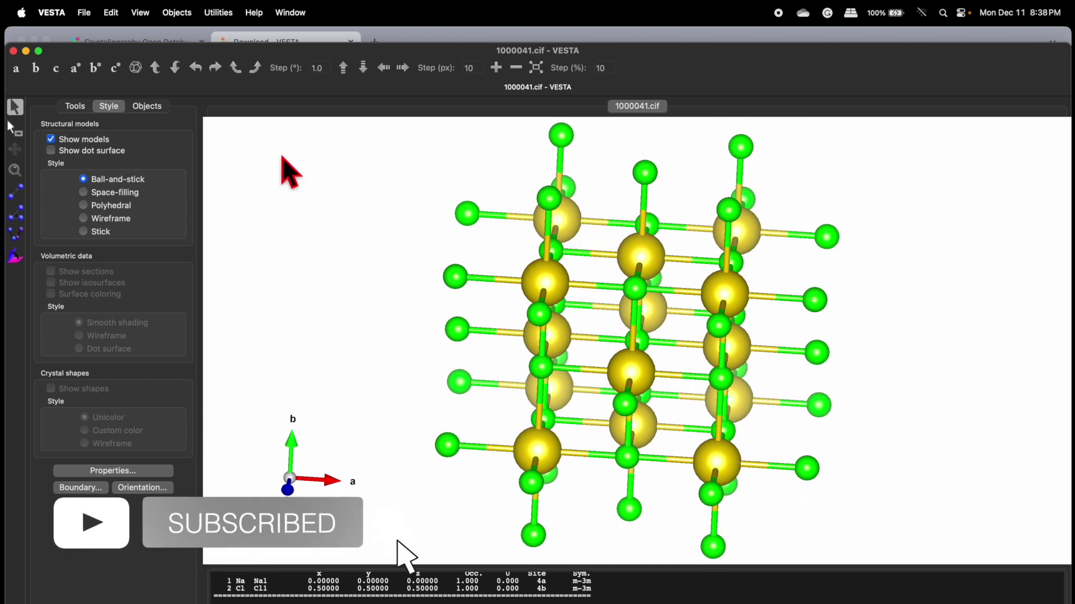
Step: Colour the Na atoms Blueberry blue and the Cl atoms Tungsten dark grey
left_click(147, 106)
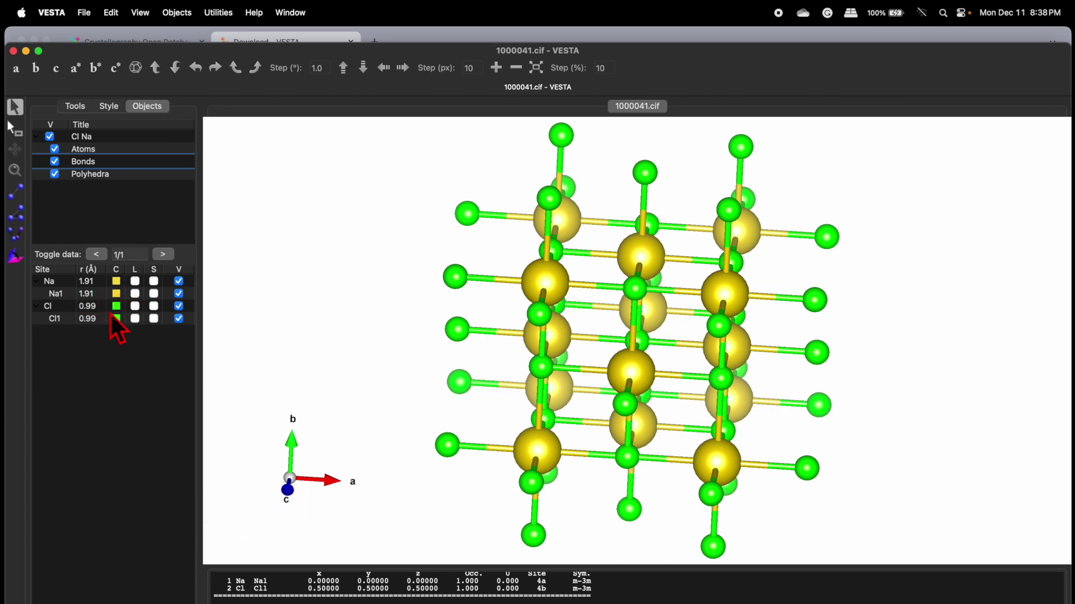
left_click(118, 282)
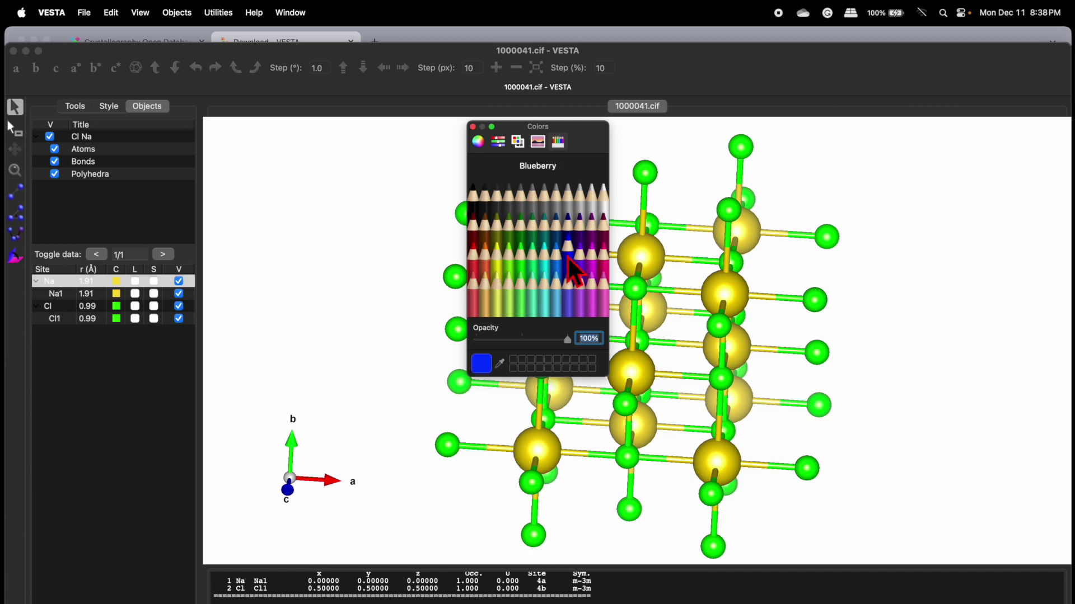
left_click(473, 127)
left_click(118, 307)
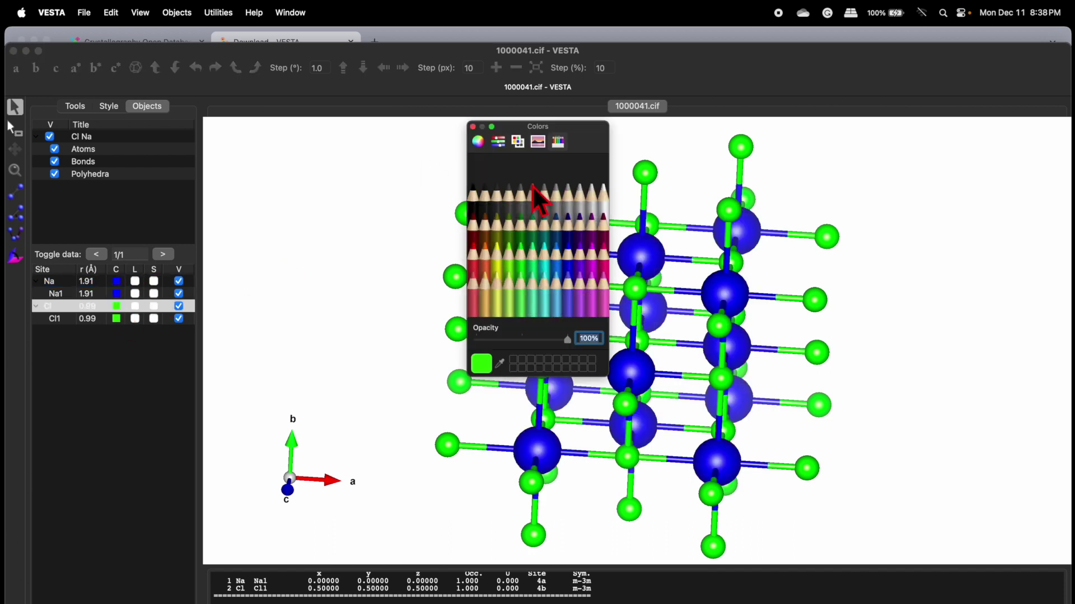
left_click(495, 193)
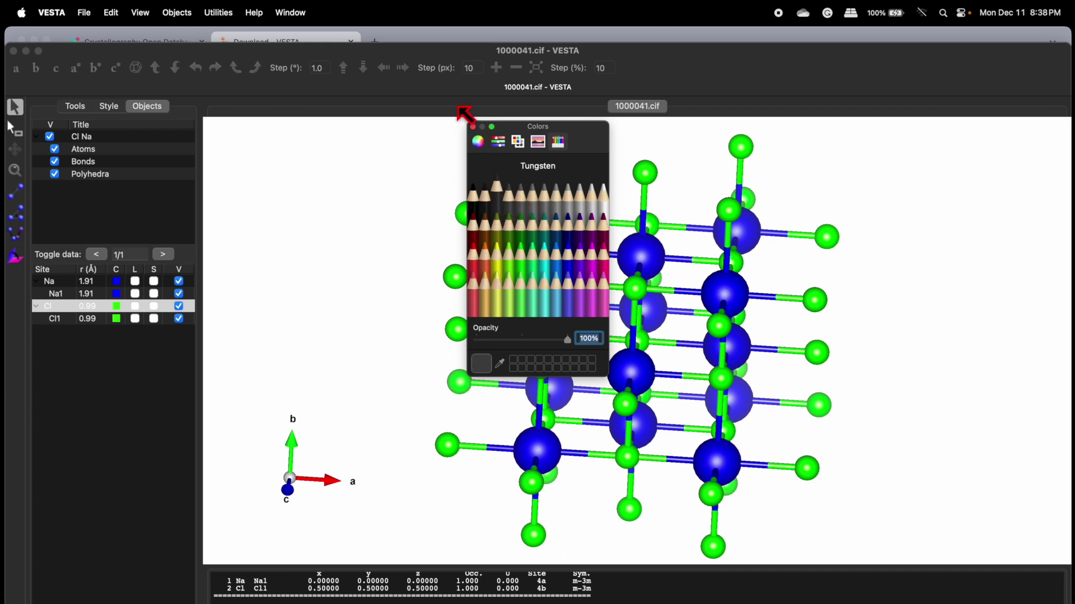
left_click(472, 127)
left_click_drag(618, 257, 517, 199)
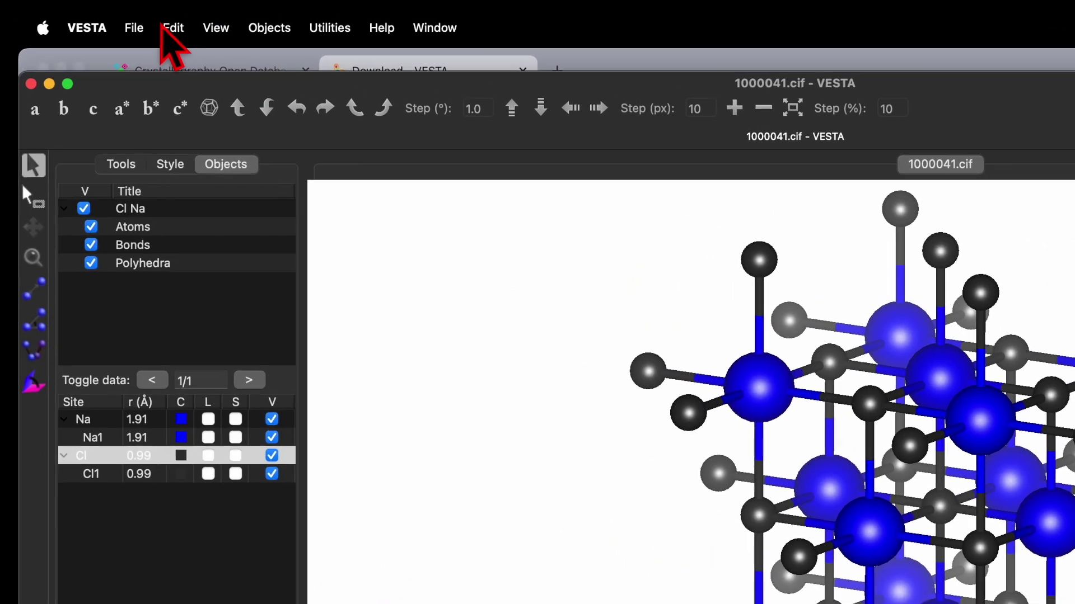
Step: In Edit Data, check the unit cell: Cubic, space group 225 F m -3 m, a = 5.62 Å
left_click(173, 27)
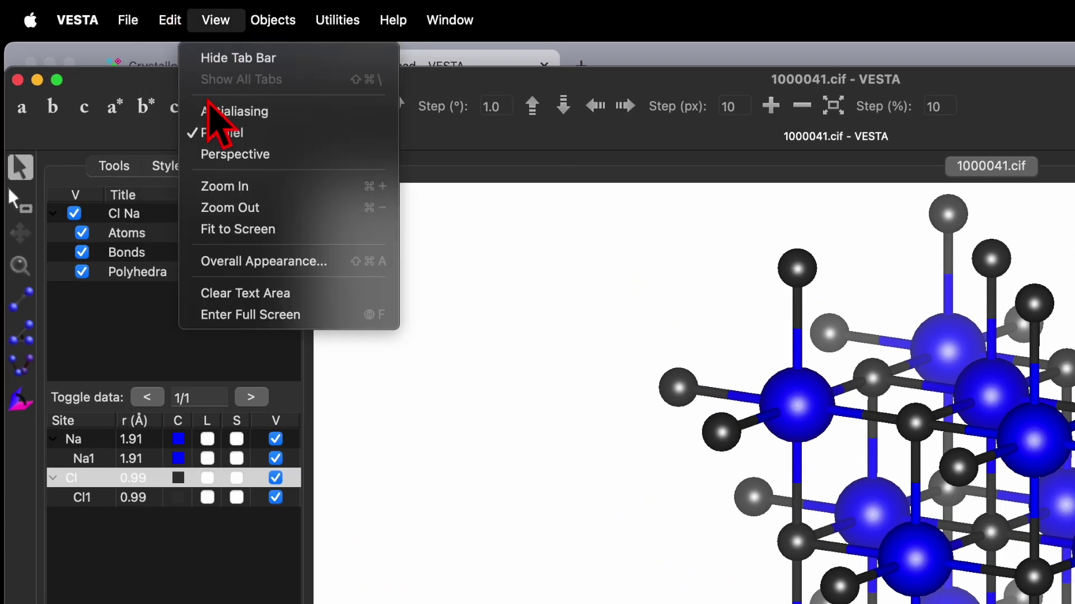
mouse_move(199, 115)
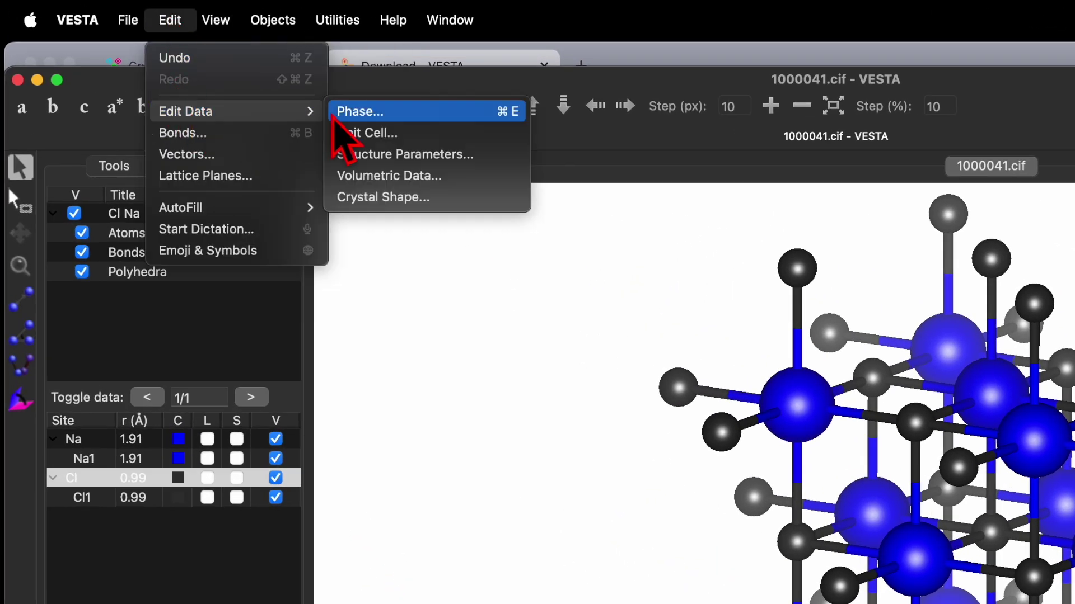
left_click(369, 113)
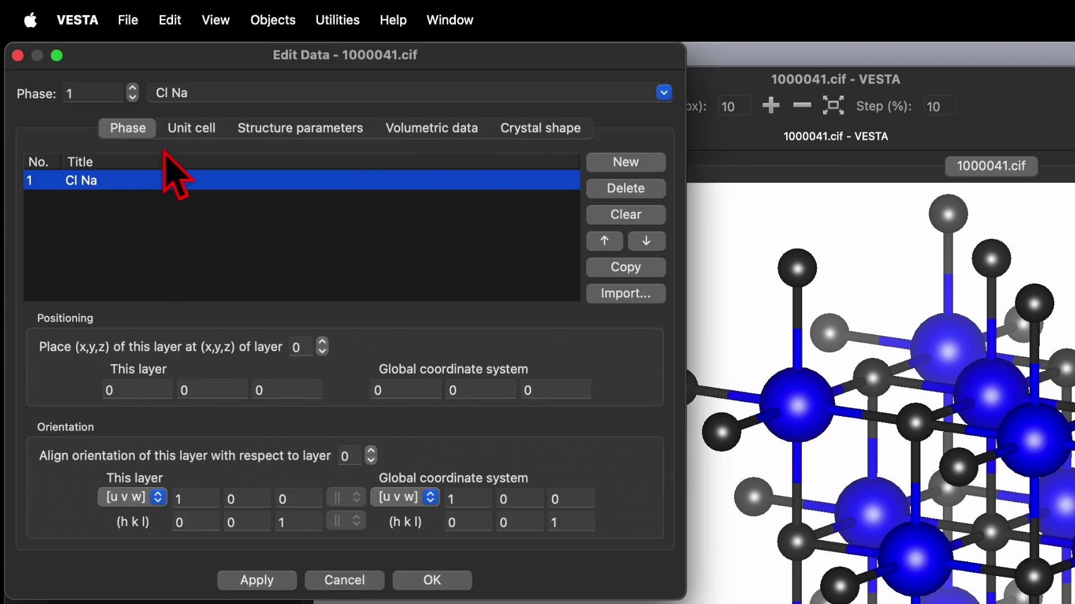
left_click(191, 129)
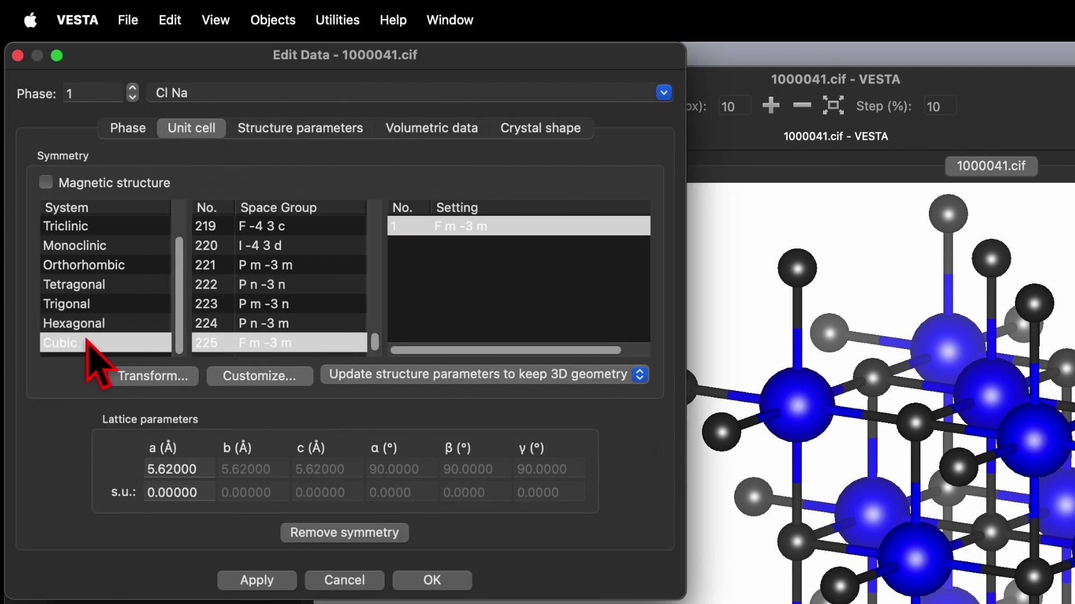
left_click(88, 343)
left_click(262, 344)
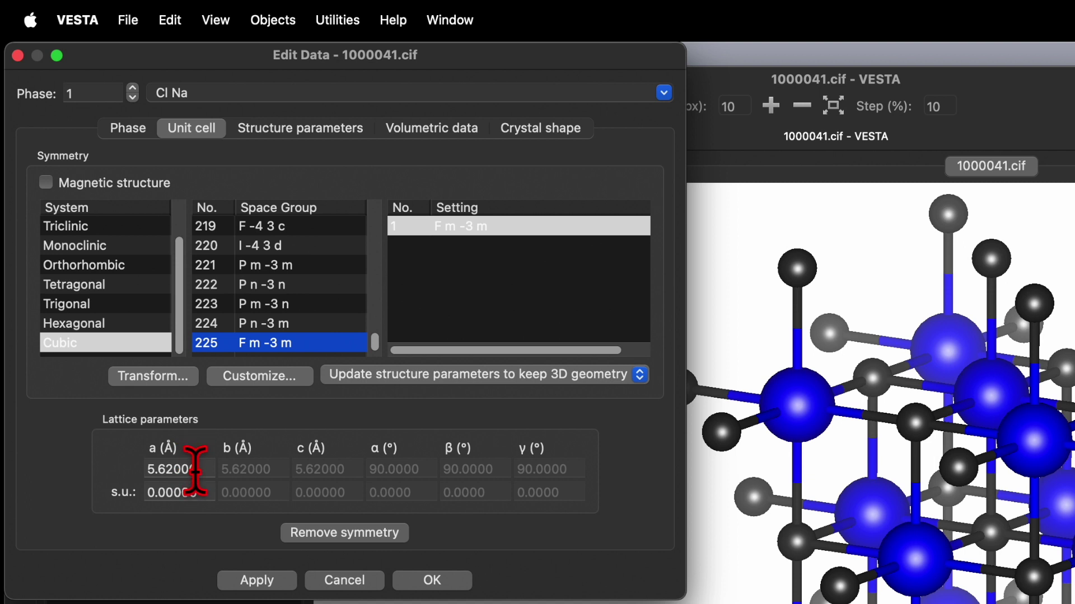
left_click(186, 469)
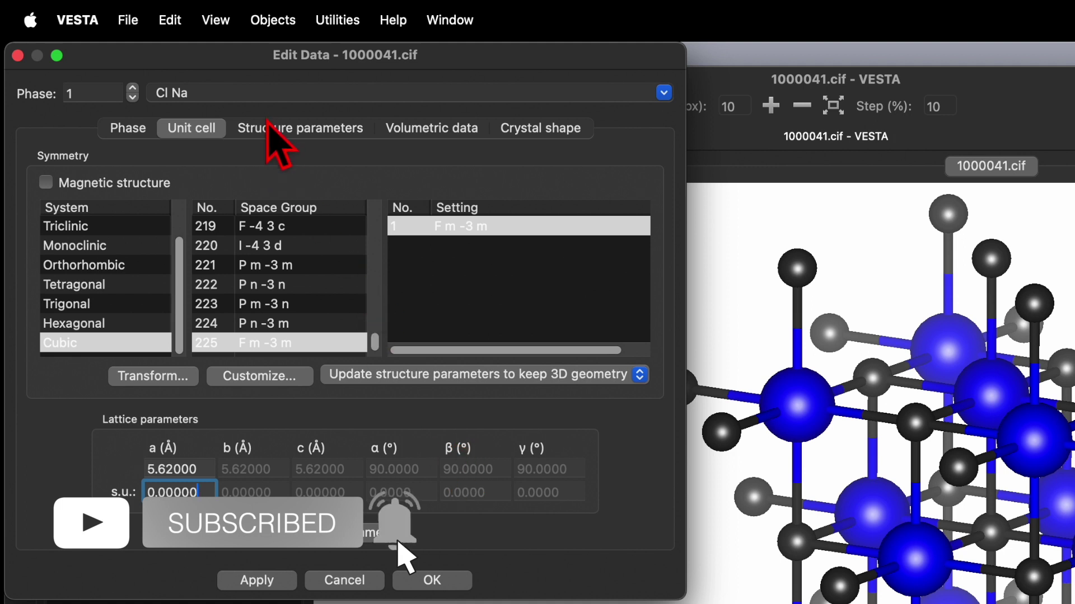
Step: Review the structure parameters, Na1 at 0,0,0 and Cl1 at 0.5,0.5,0.5, then close the dialog
left_click(270, 129)
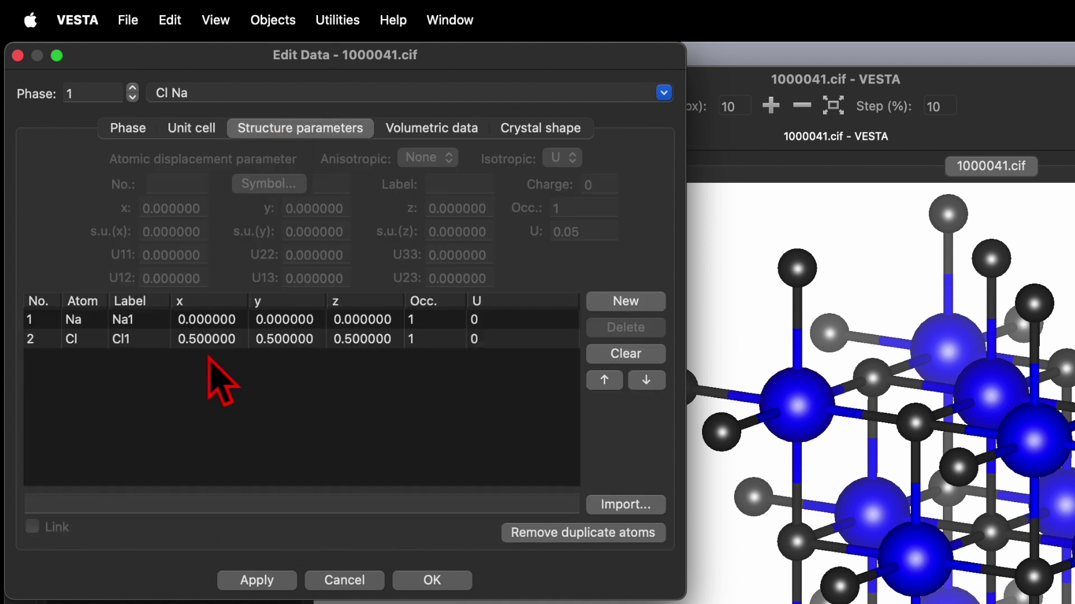
left_click(215, 323)
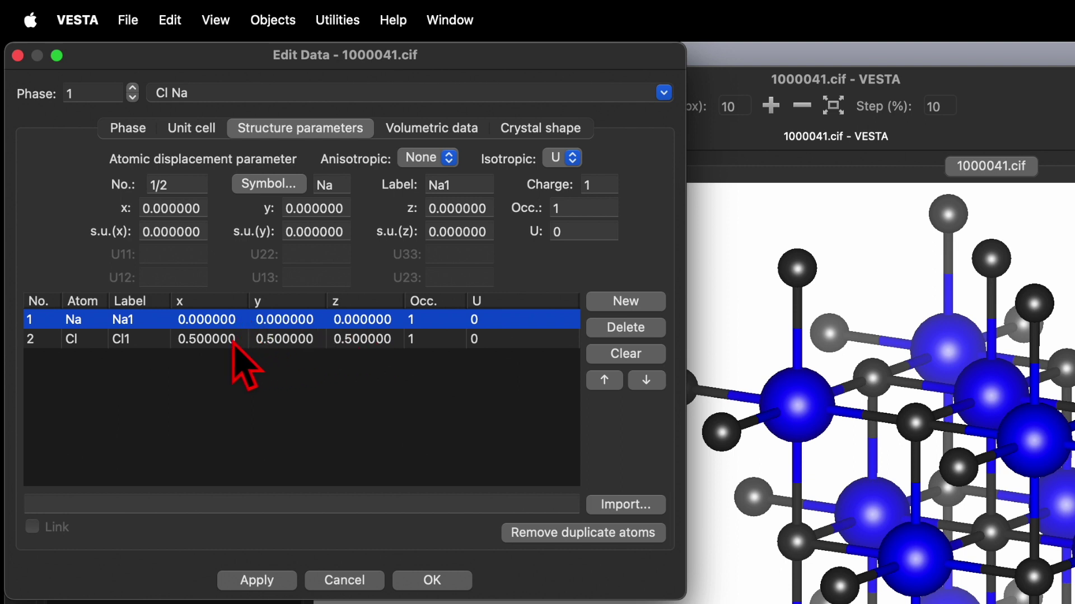
left_click(233, 340)
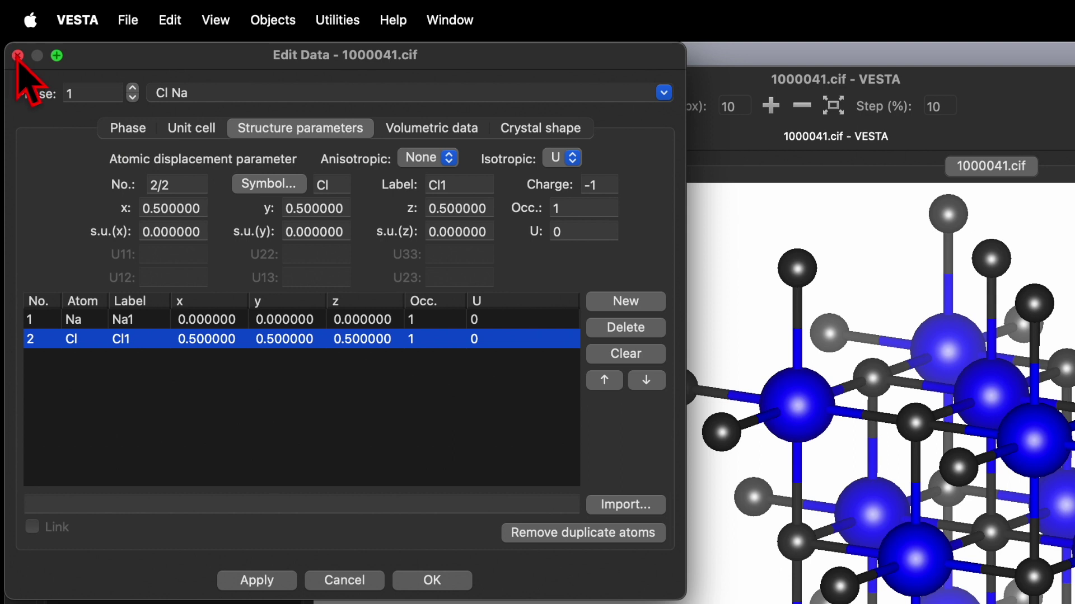
left_click(18, 55)
left_click(170, 21)
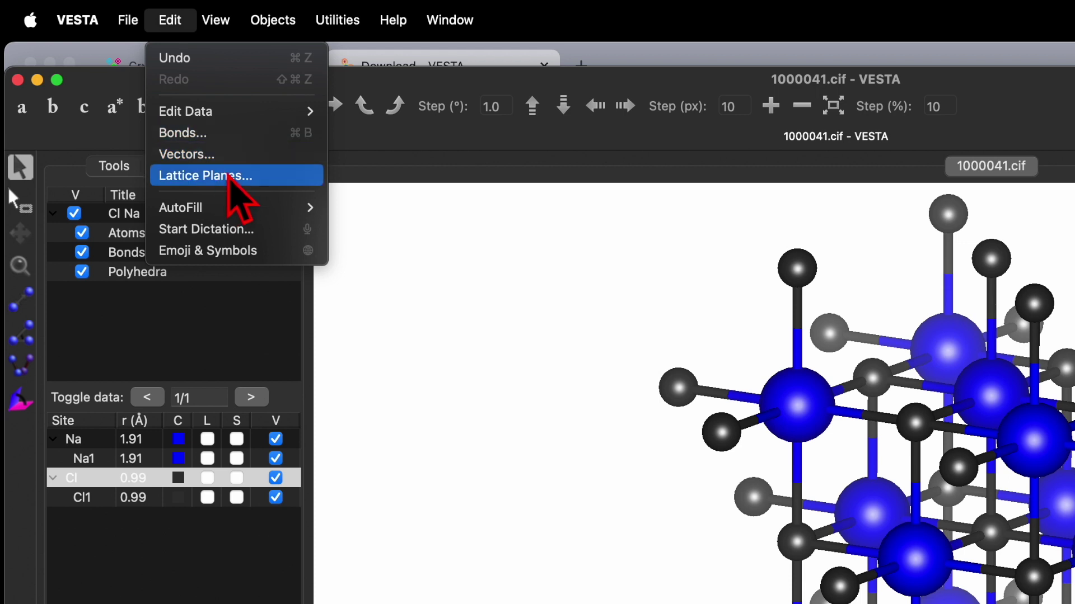
Step: Add a new lattice plane and set its Miller indices to (1 1 1)
left_click(231, 177)
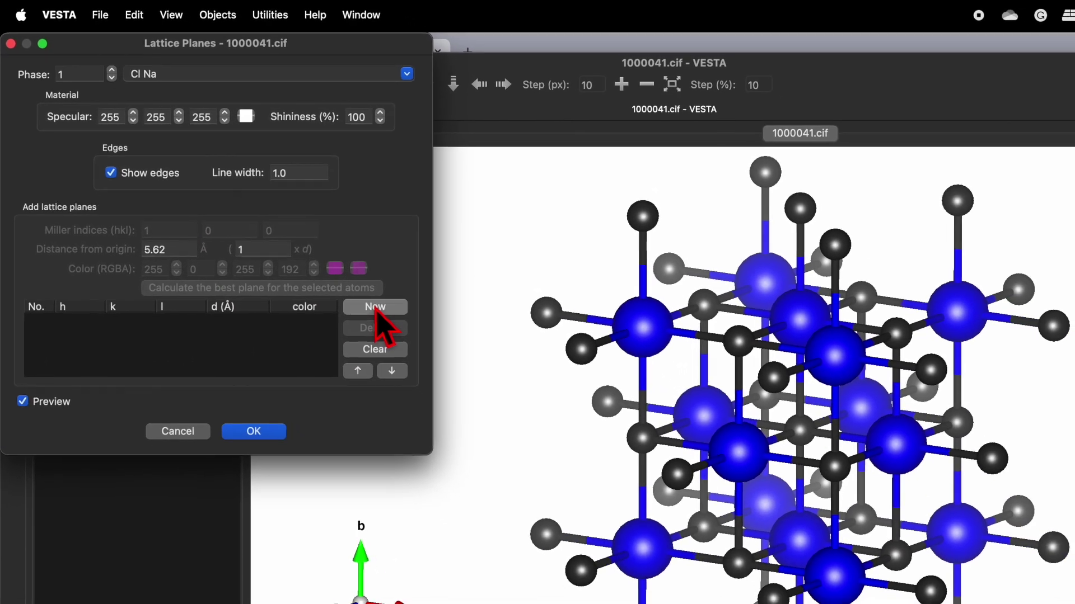
left_click(406, 336)
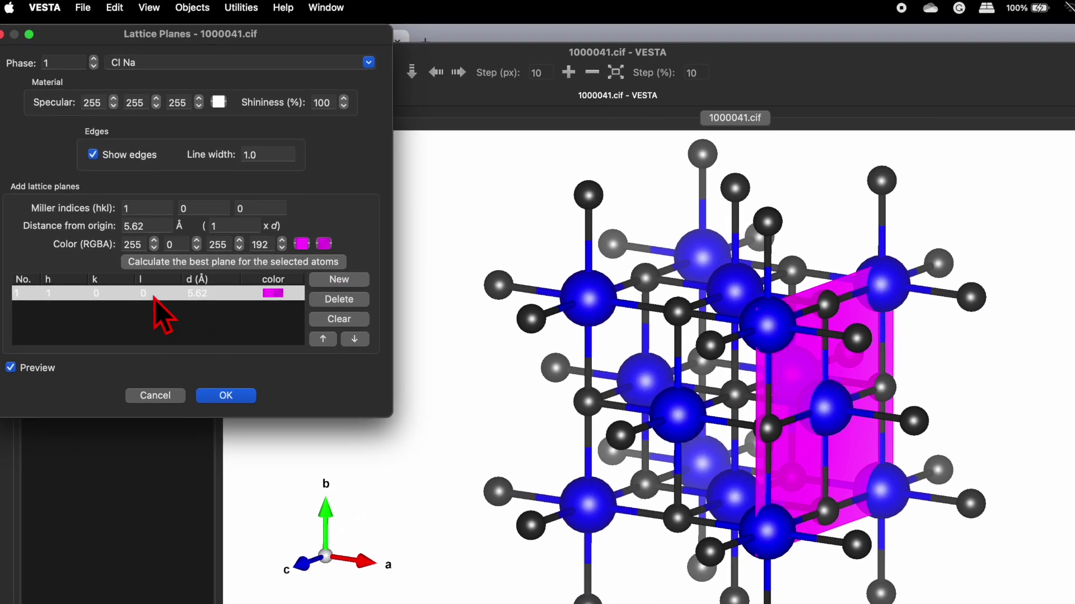
left_click(154, 295)
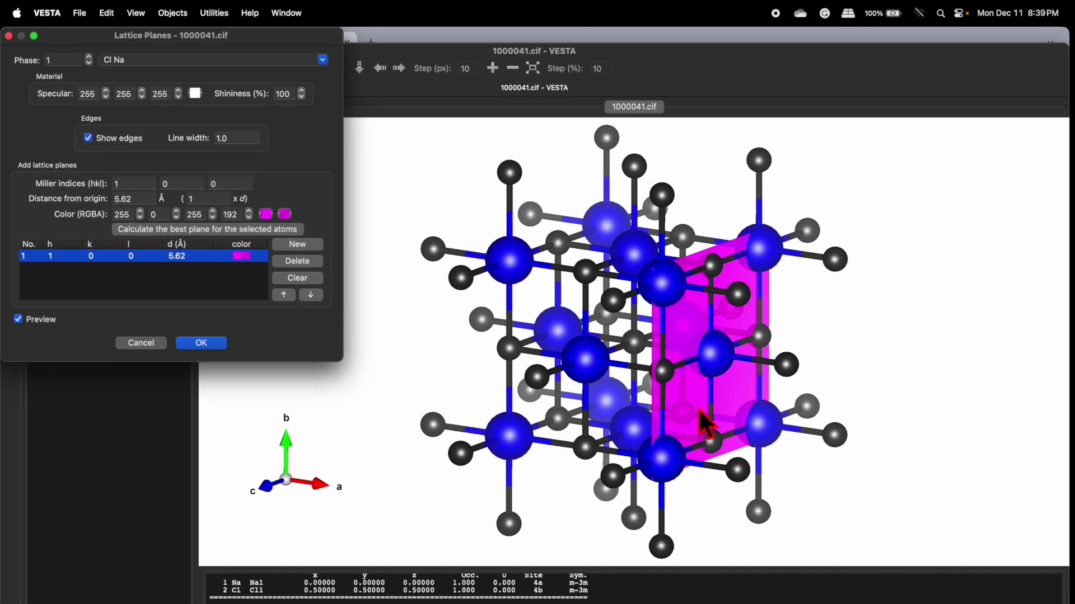
double_click(105, 257)
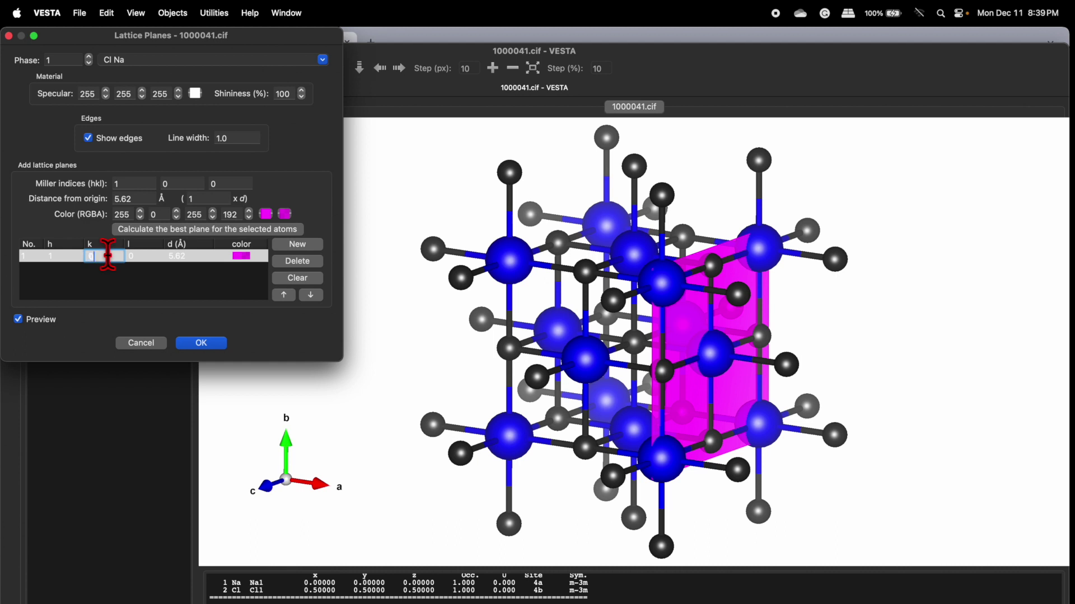
type("1")
key("Return")
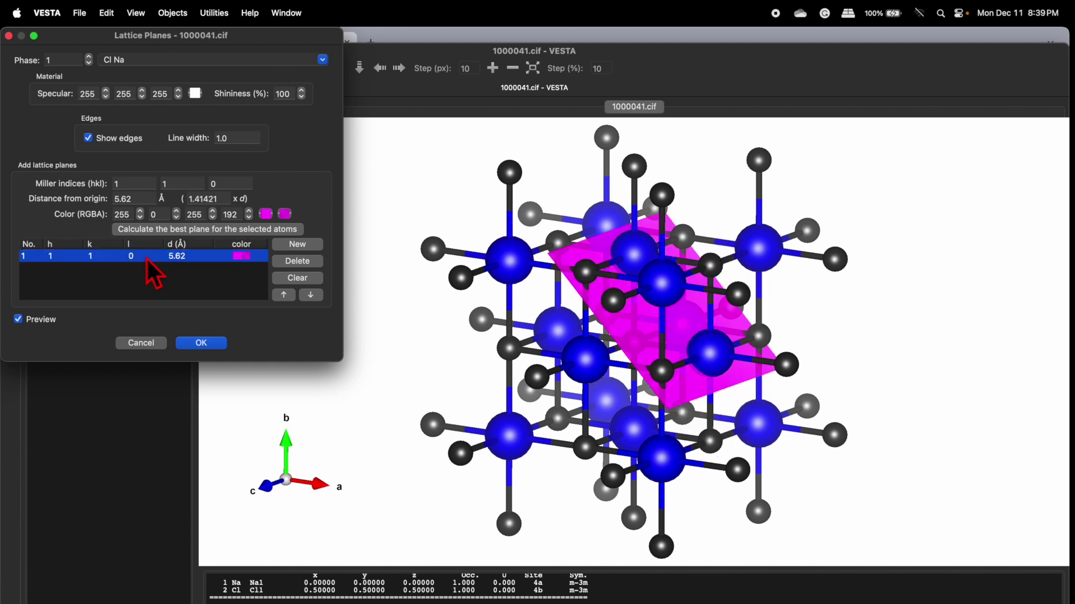
double_click(147, 256)
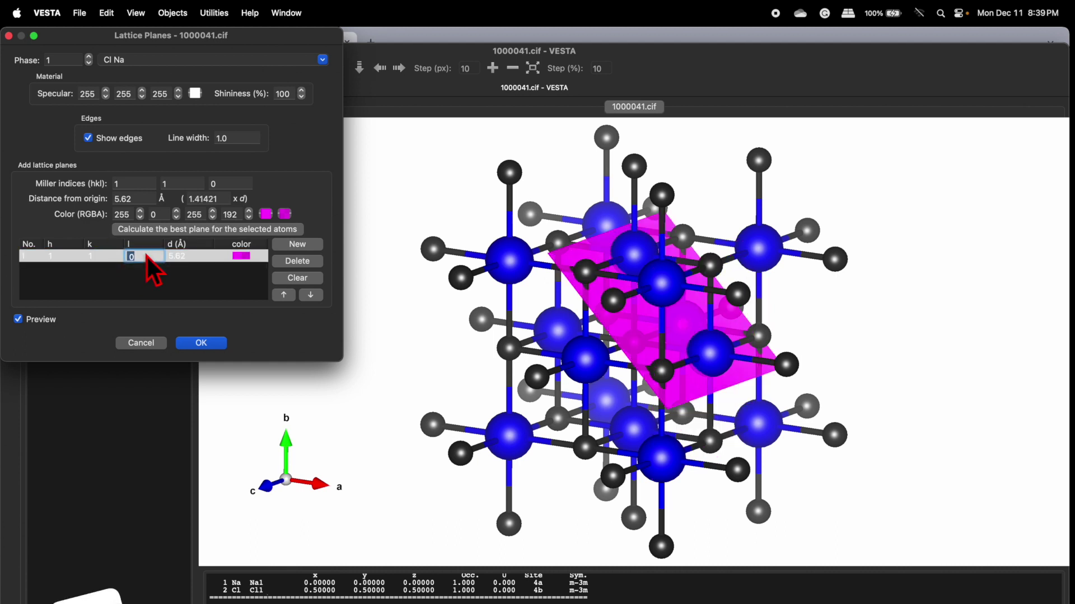
type("1")
key("Return")
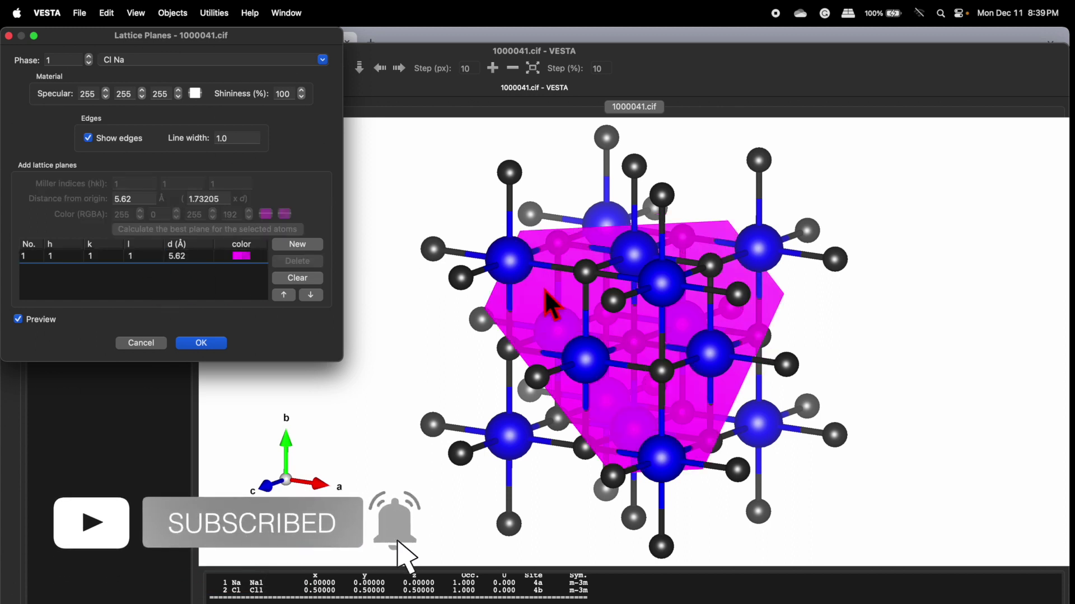
Step: Place the (111) plane at 1 × d, 3.24471 Å from the origin, and confirm
left_click(201, 260)
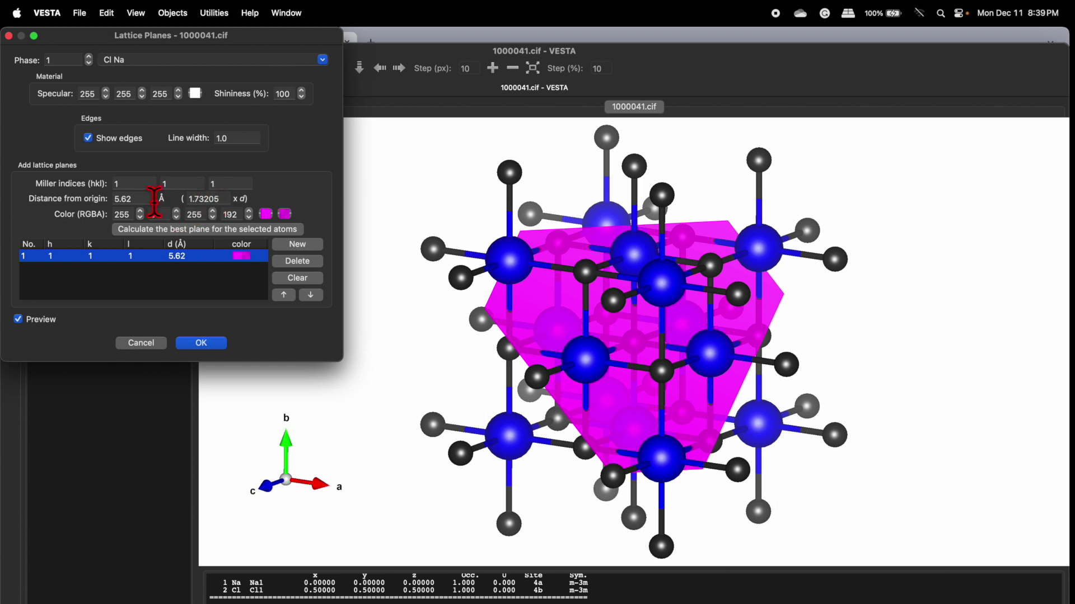
left_click(212, 199)
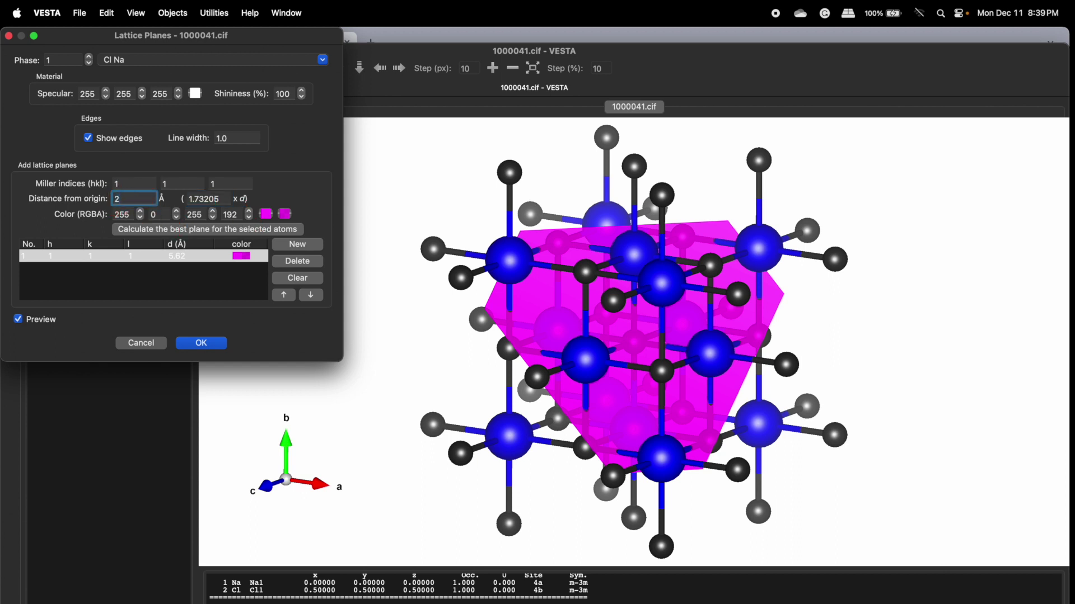
left_click(214, 199)
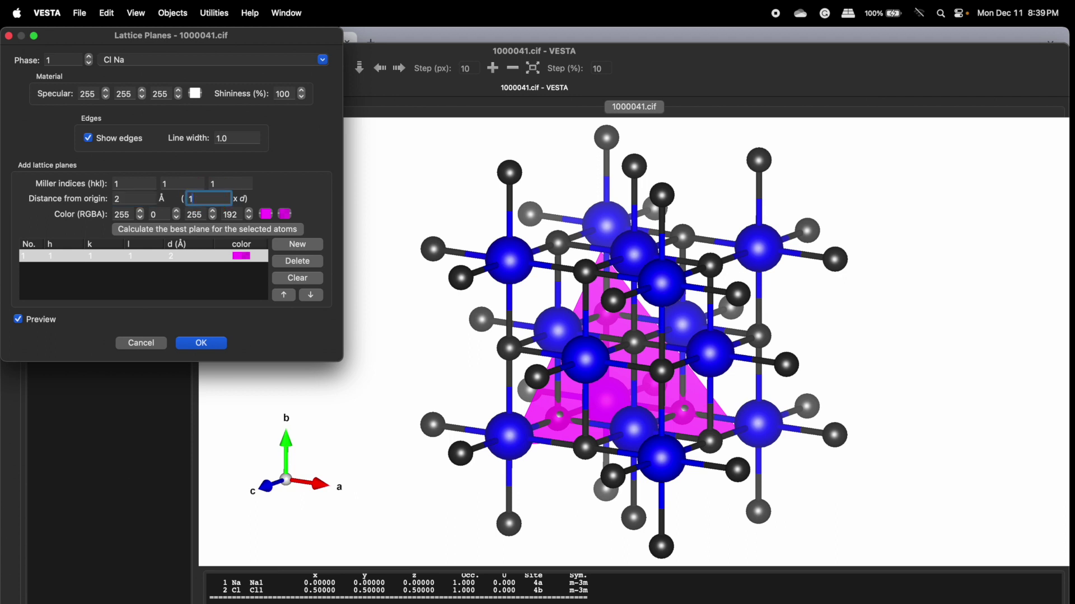
left_click(144, 200)
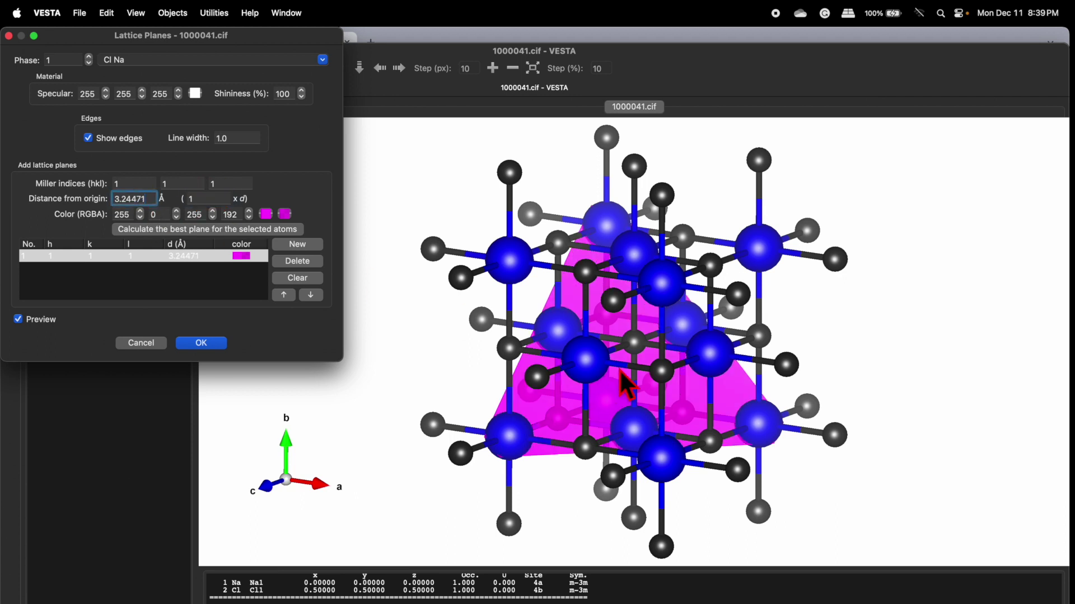
left_click(203, 344)
Step: Rotate the cell, then view it straight down the a axis with b right and c up
left_click_drag(640, 335, 754, 295)
left_click_drag(552, 307, 646, 305)
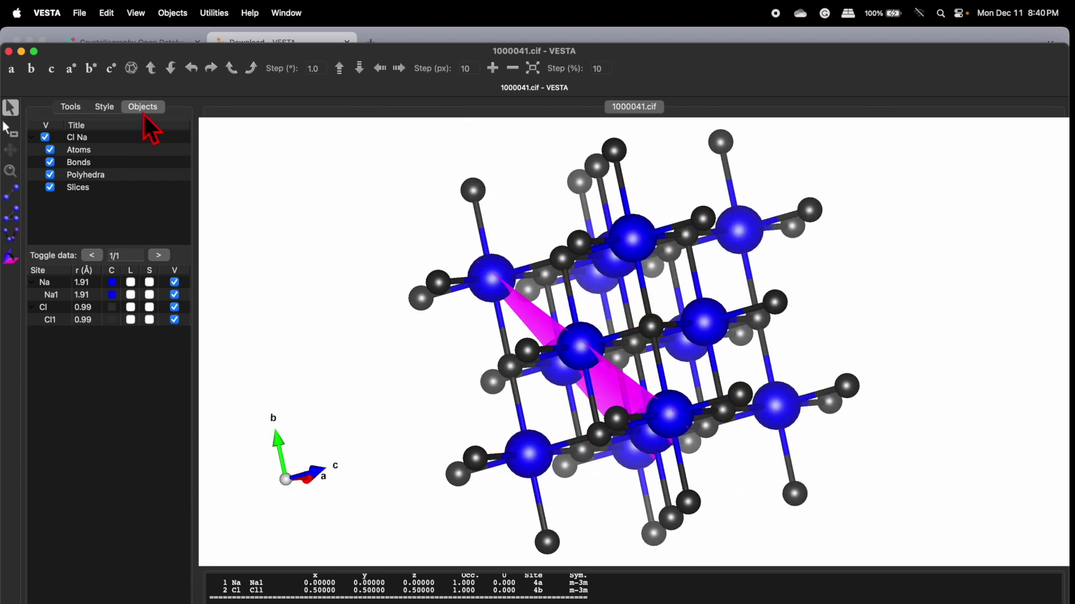
left_click(134, 71)
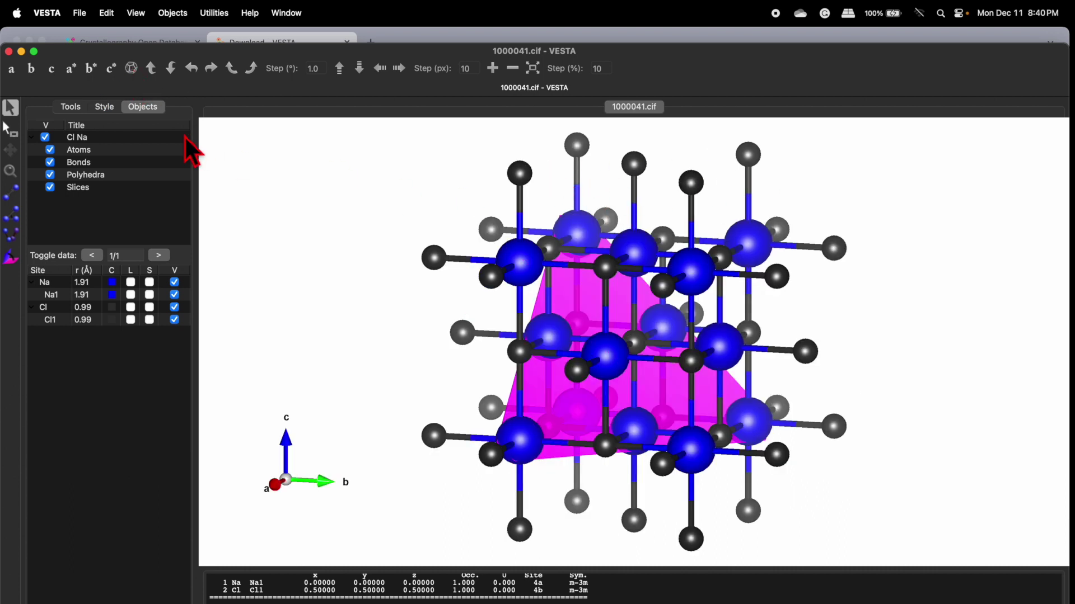
left_click(12, 73)
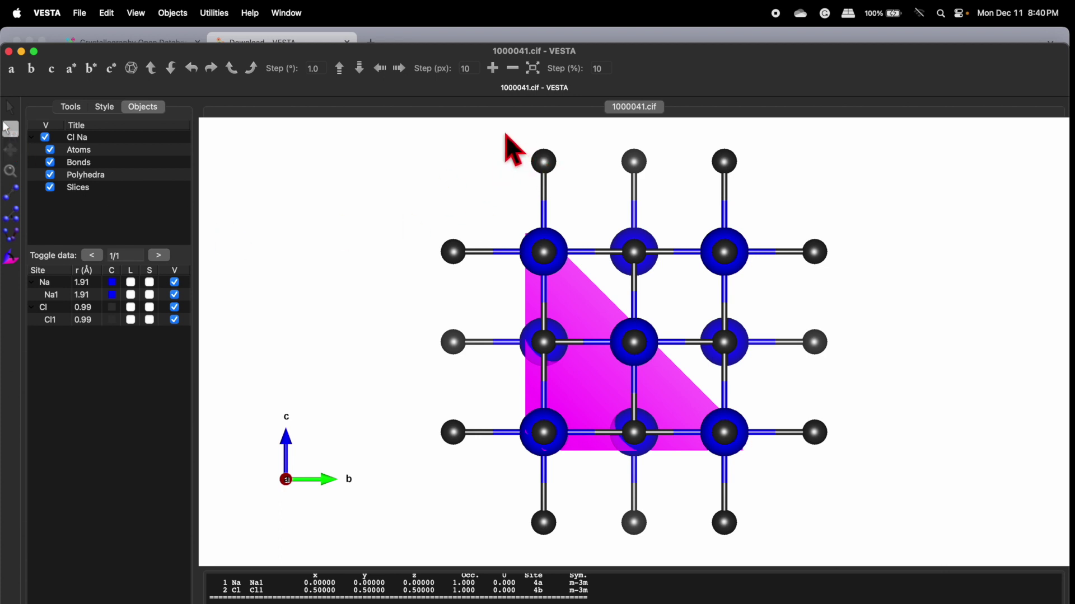
left_click_drag(506, 135, 801, 221)
Step: Delete the extra atoms in the top row, right column, bottom row and left column
key("Delete")
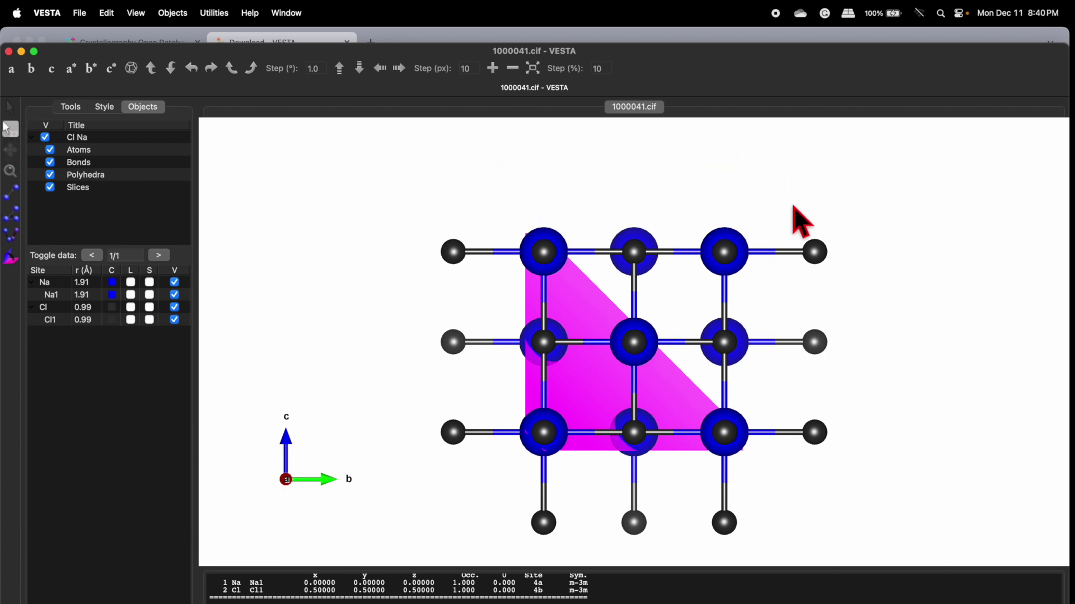
left_click_drag(779, 196, 864, 487)
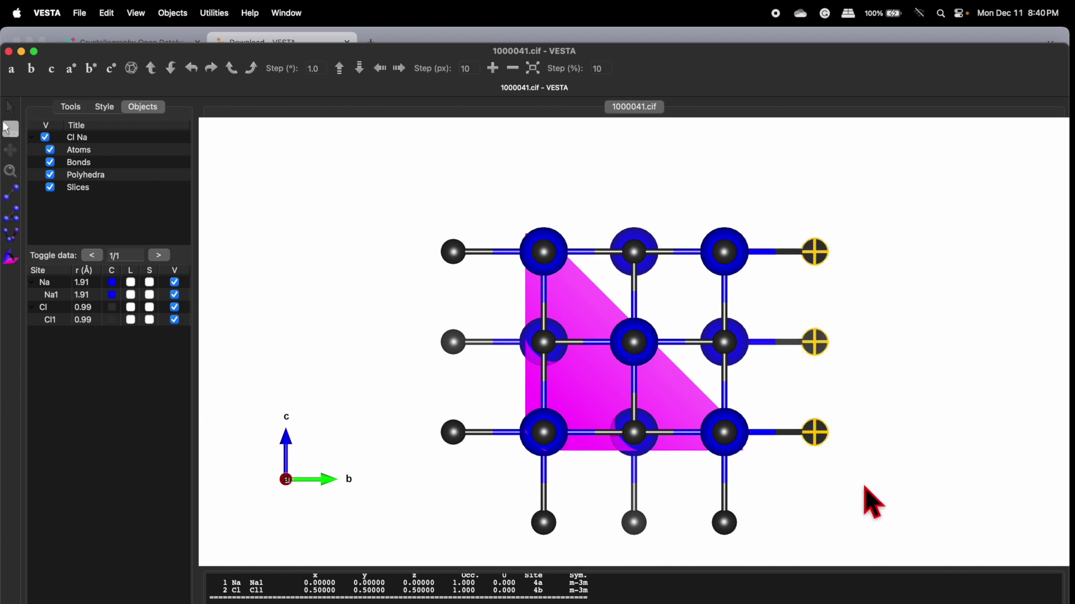
key("Delete")
left_click_drag(504, 486, 772, 566)
key("Delete")
left_click_drag(383, 206, 494, 479)
key("Delete")
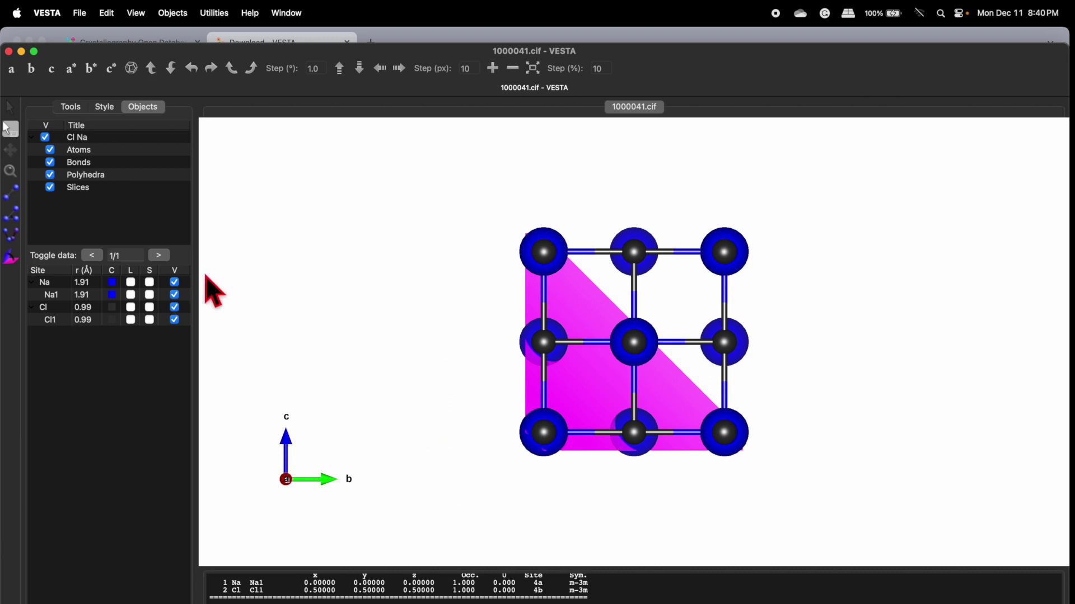
Step: Viewing along b, delete the top and bottom rows of grey Cl atoms, undoing one wrong deletion
left_click(31, 69)
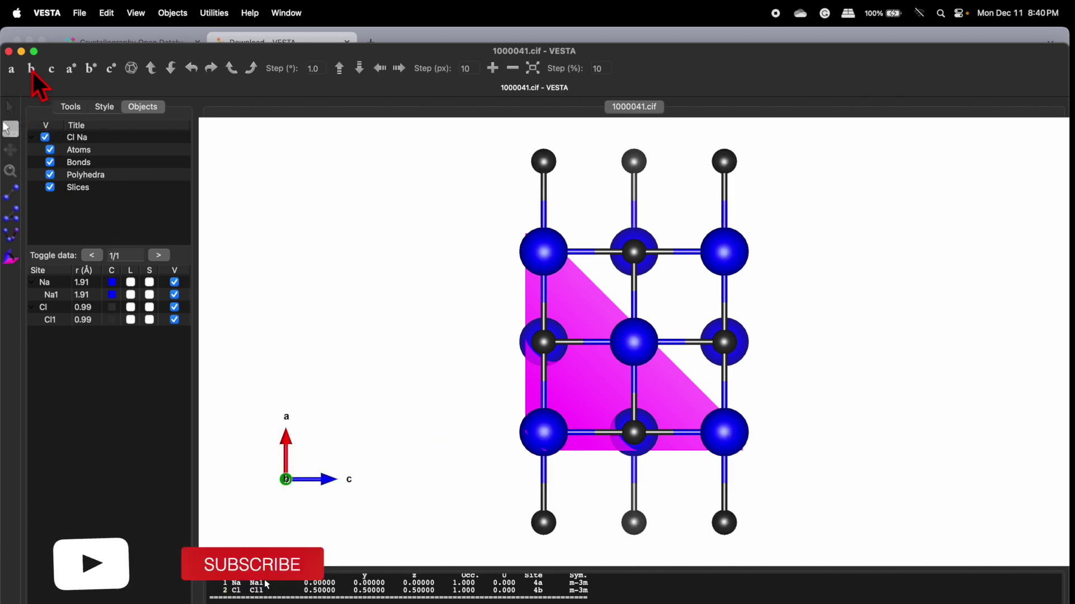
left_click_drag(503, 127, 821, 233)
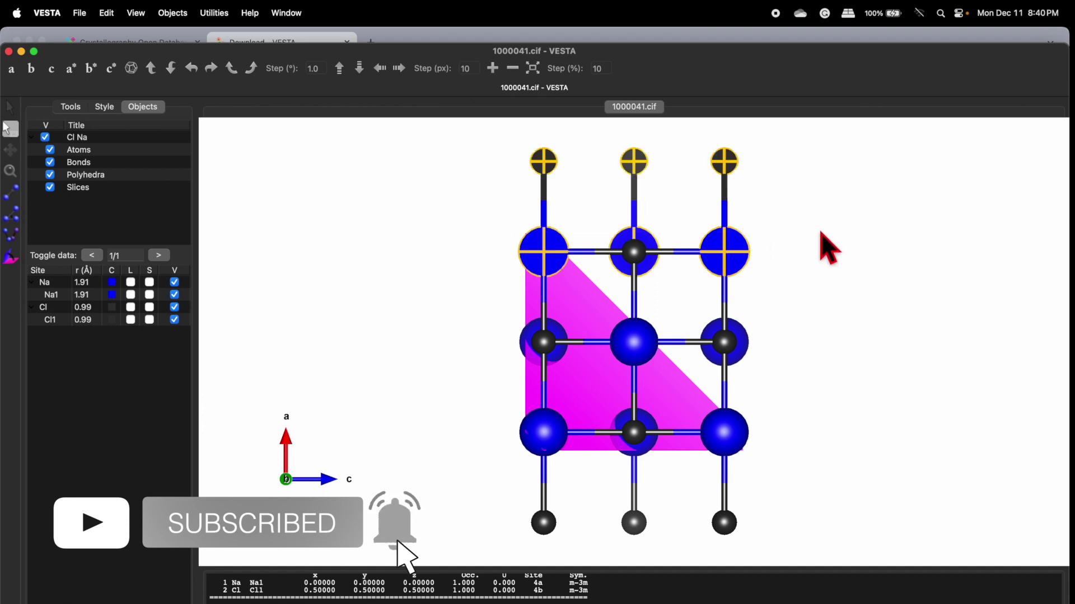
key("Delete")
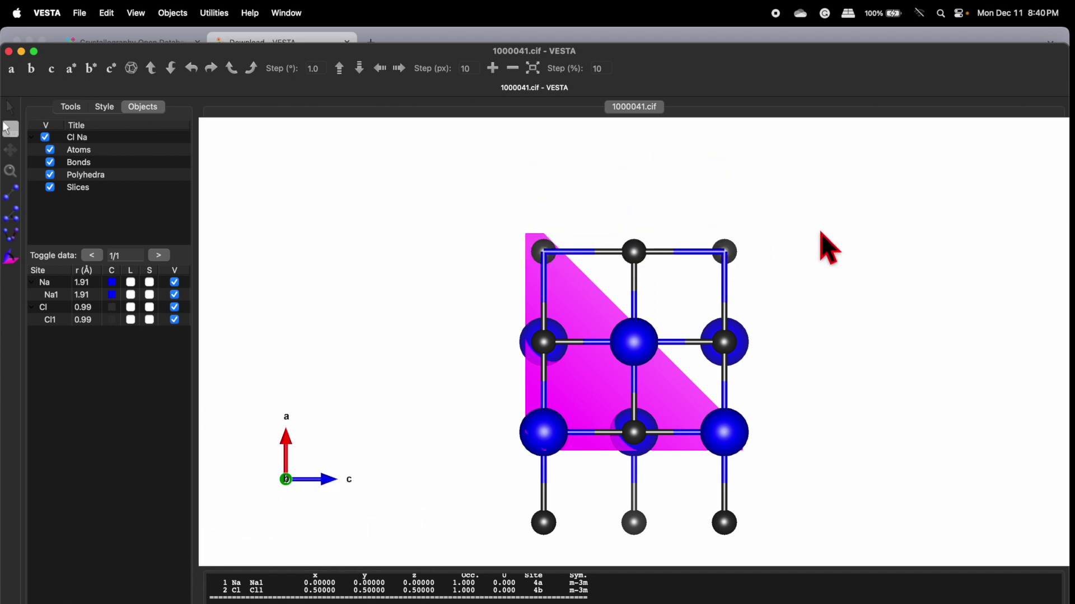
key("super+z")
left_click(521, 154)
left_click_drag(505, 133, 794, 210)
key("Delete")
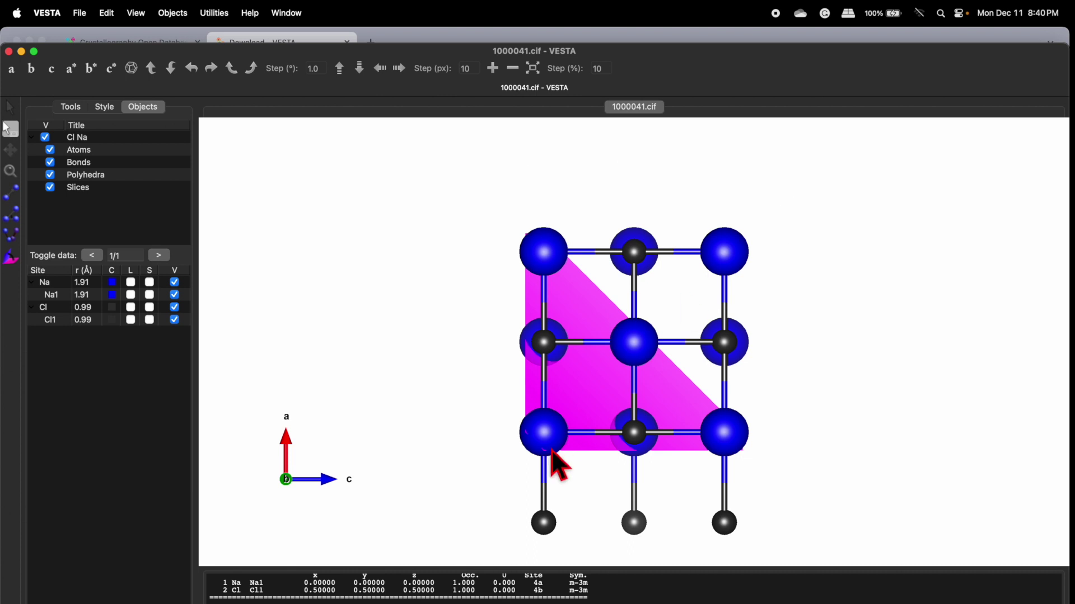
left_click_drag(501, 488, 791, 566)
key("Delete")
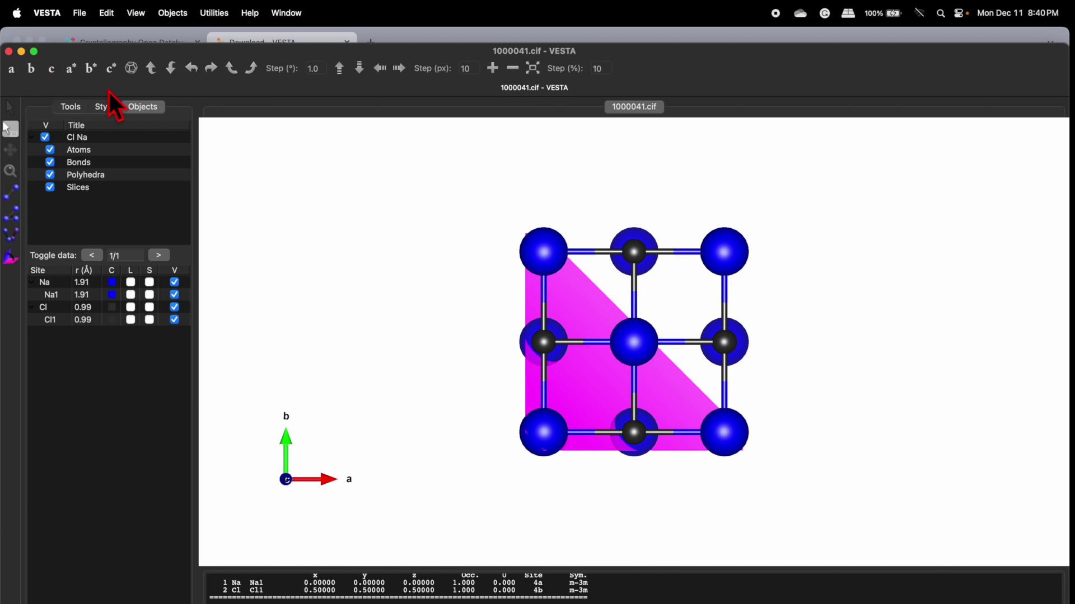
Step: Return to the standard orientation and rotate the trimmed cell into a tilted 3-D view
left_click(131, 67)
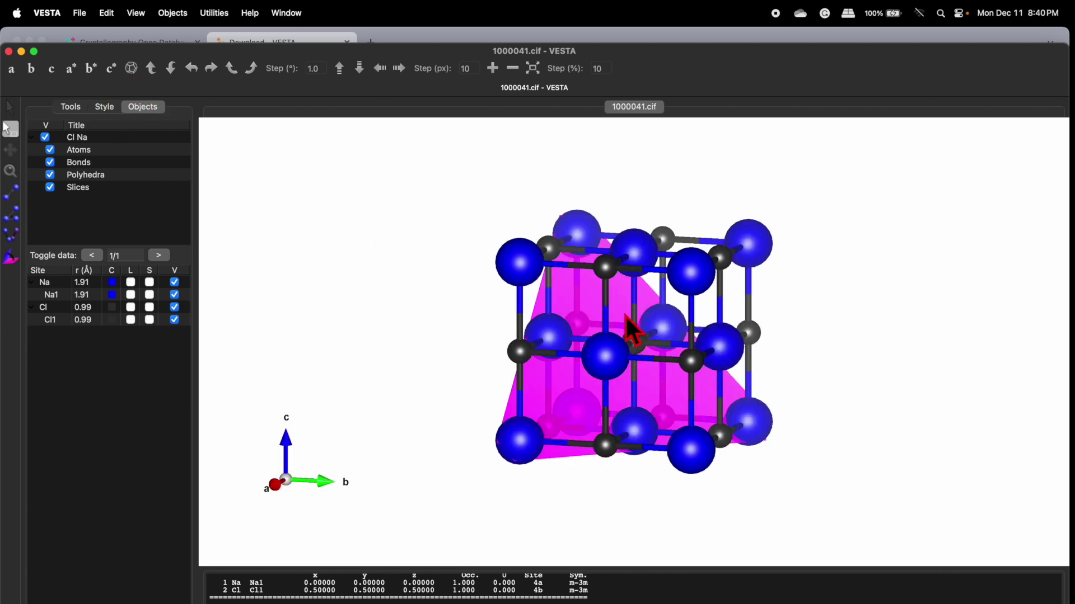
scroll(627, 308, "up", 3)
left_click_drag(610, 283, 573, 222)
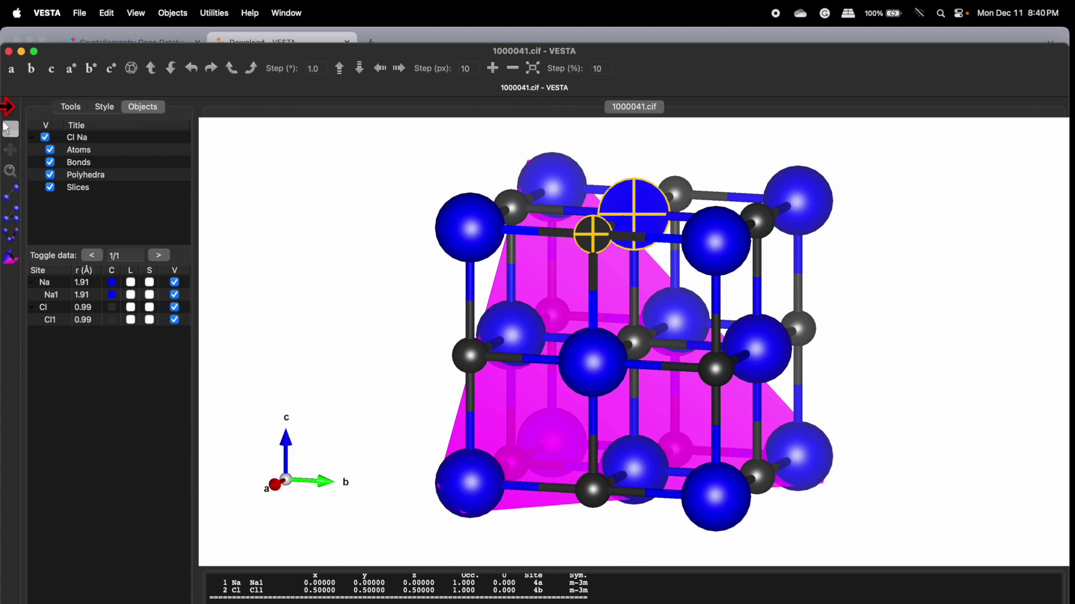
left_click(10, 129)
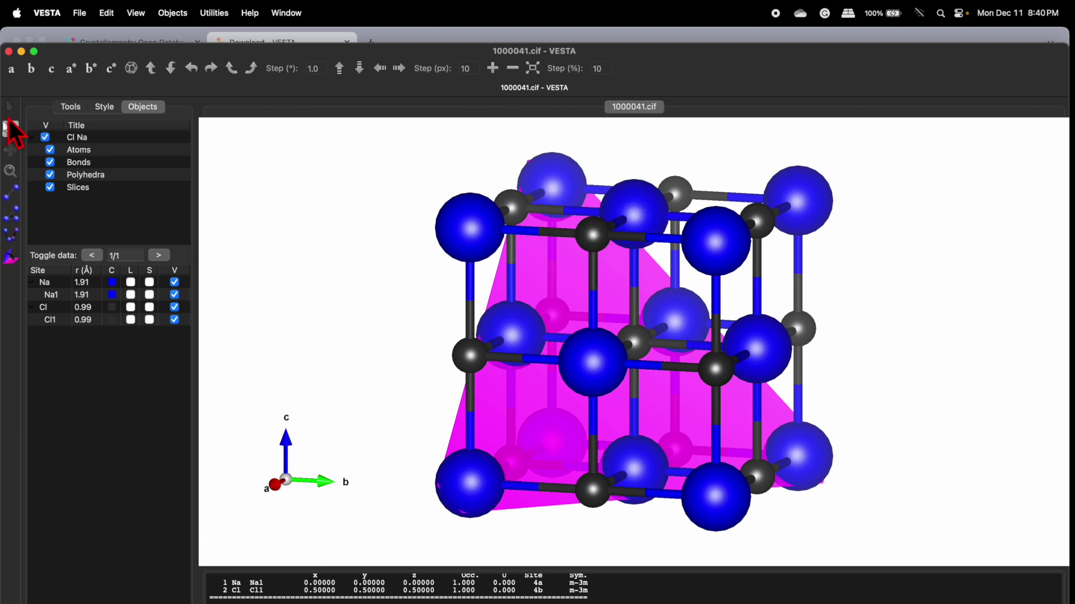
mouse_move(636, 312)
left_mouse_down()
mouse_move(712, 246)
mouse_move(648, 307)
left_mouse_up()
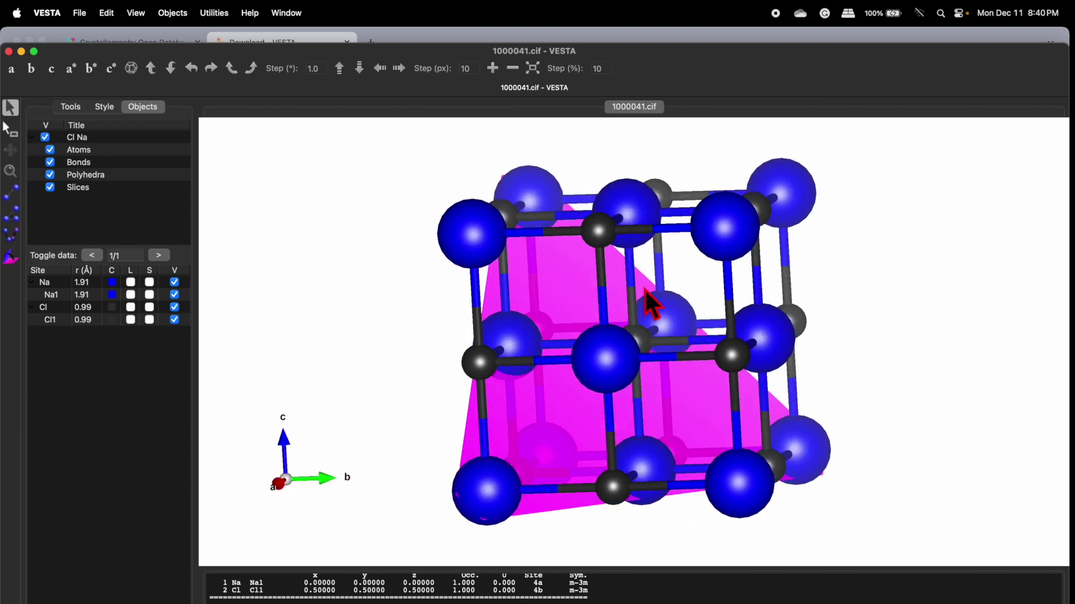
Step: Frame the cell by adjusting zoom, shifting it sideways and rotating it slightly in-plane
left_click(495, 72)
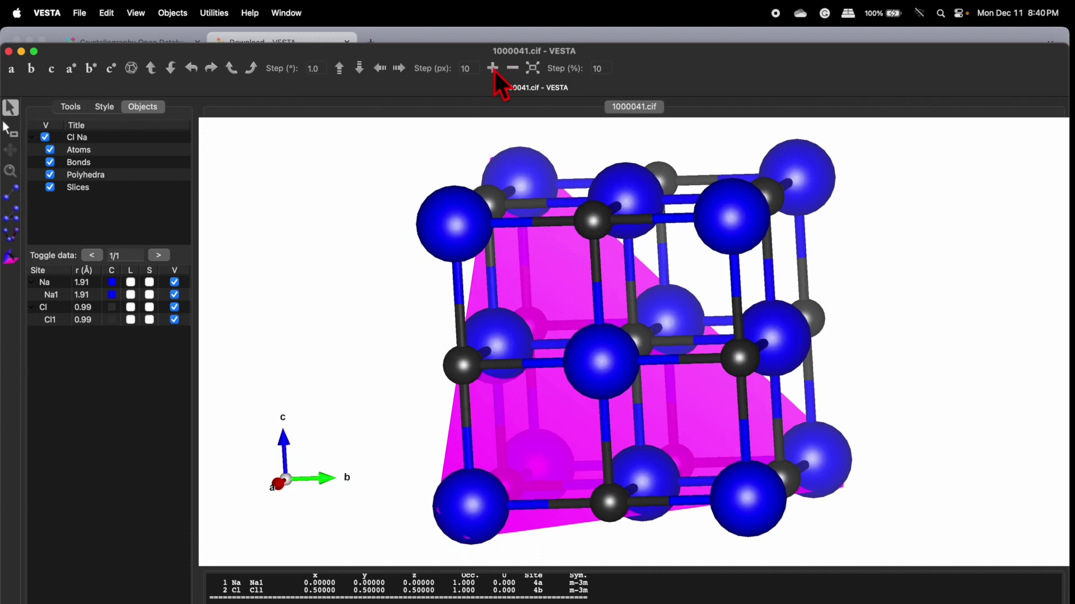
left_click(513, 68)
left_click(493, 68)
left_click(400, 70)
left_click(399, 70)
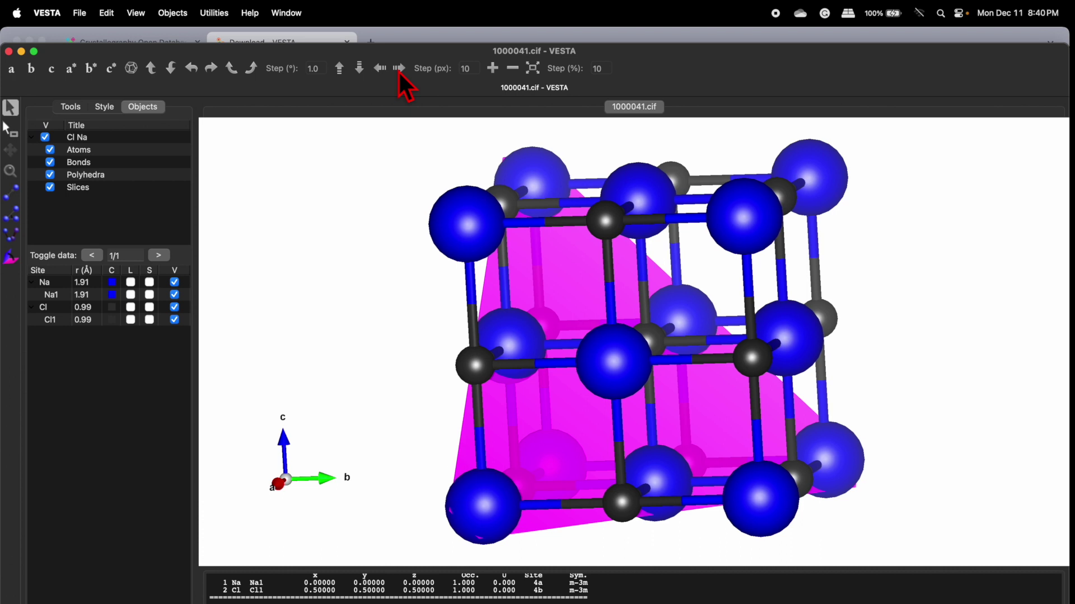
left_click(400, 69)
left_click(399, 70)
left_click(399, 70)
left_click(380, 69)
left_click(381, 72)
left_click(381, 72)
left_click(381, 71)
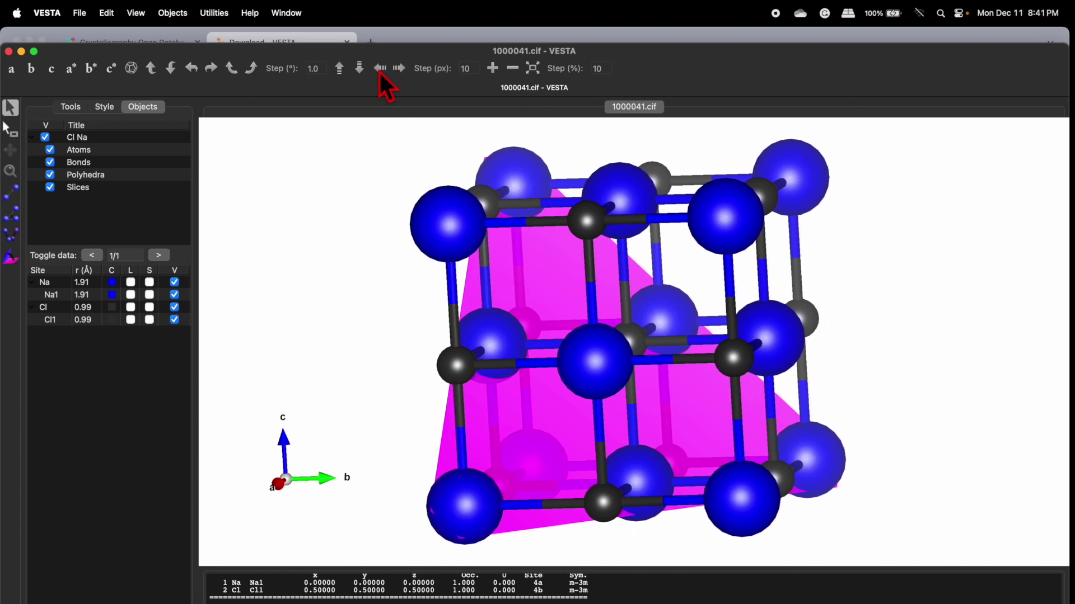
left_click(253, 69)
left_click(231, 70)
left_click(231, 69)
left_click(230, 70)
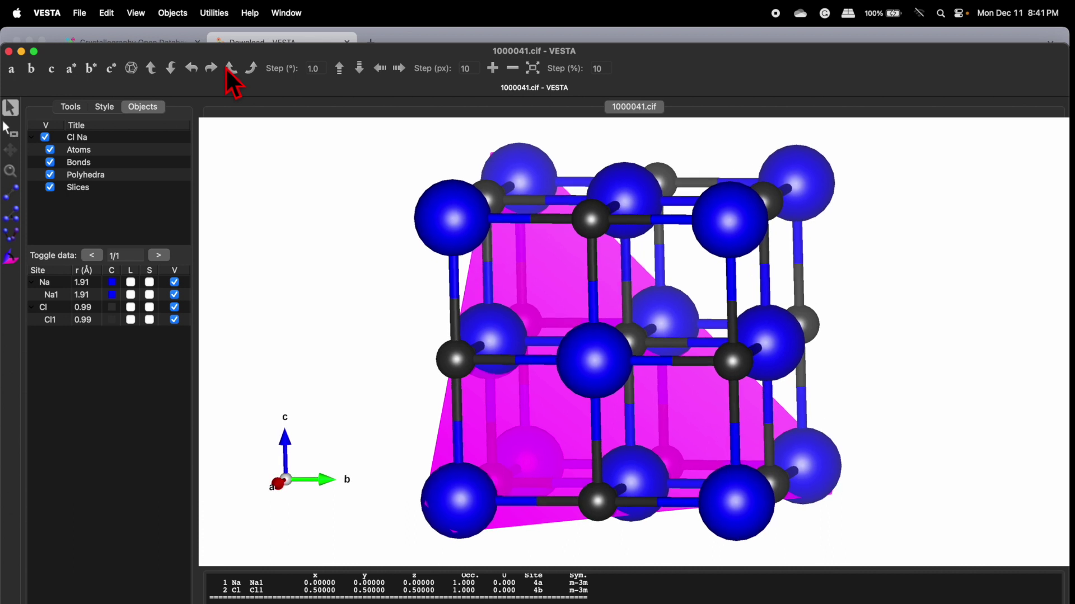
Step: Show the Style settings and rotate the cube so the pink (111) plane is visible
left_click(106, 107)
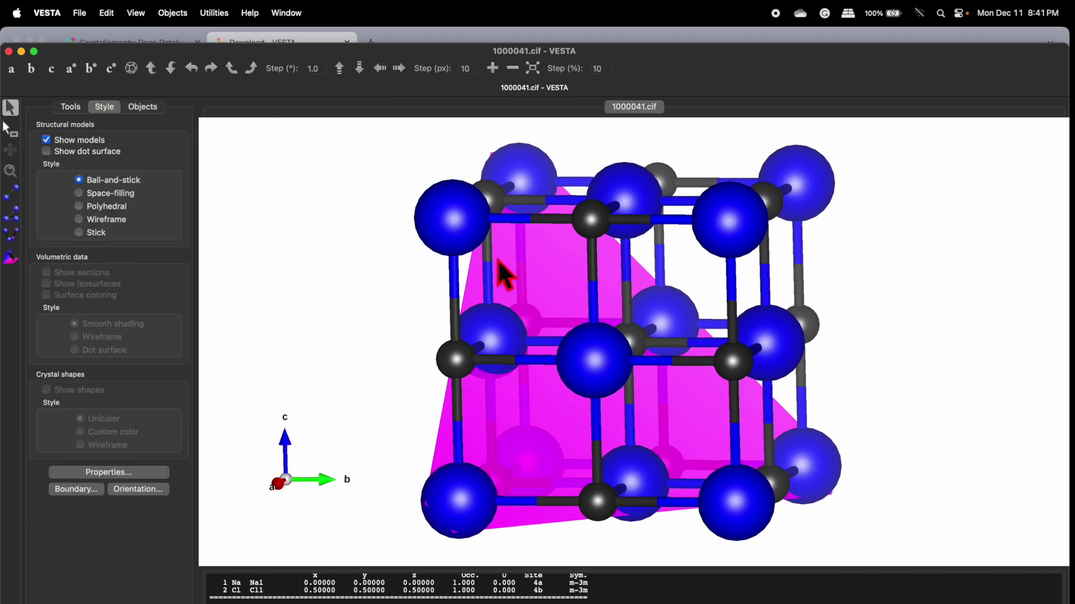
left_click_drag(557, 260, 655, 285)
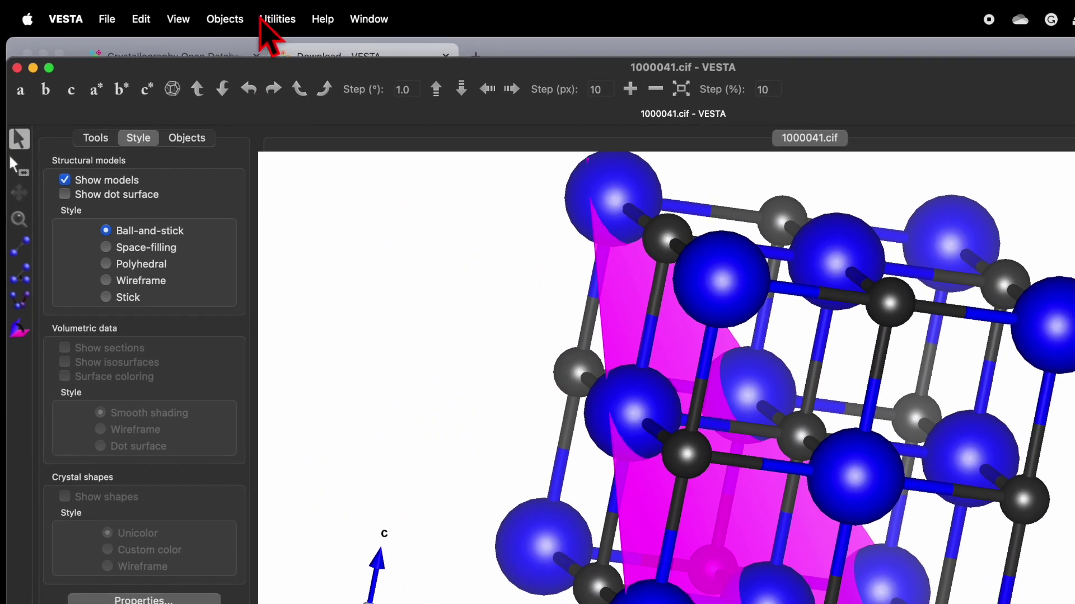
left_click(274, 19)
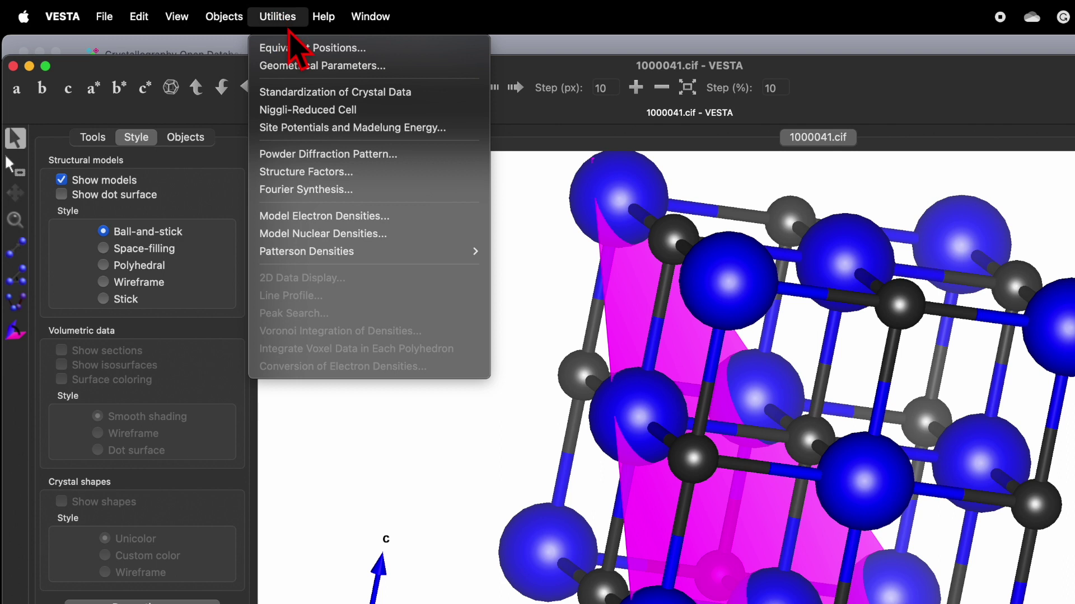
Step: Calculate the powder diffraction pattern with one wavelength of 1.54059 Å, yielding 17 reflections
left_click(338, 157)
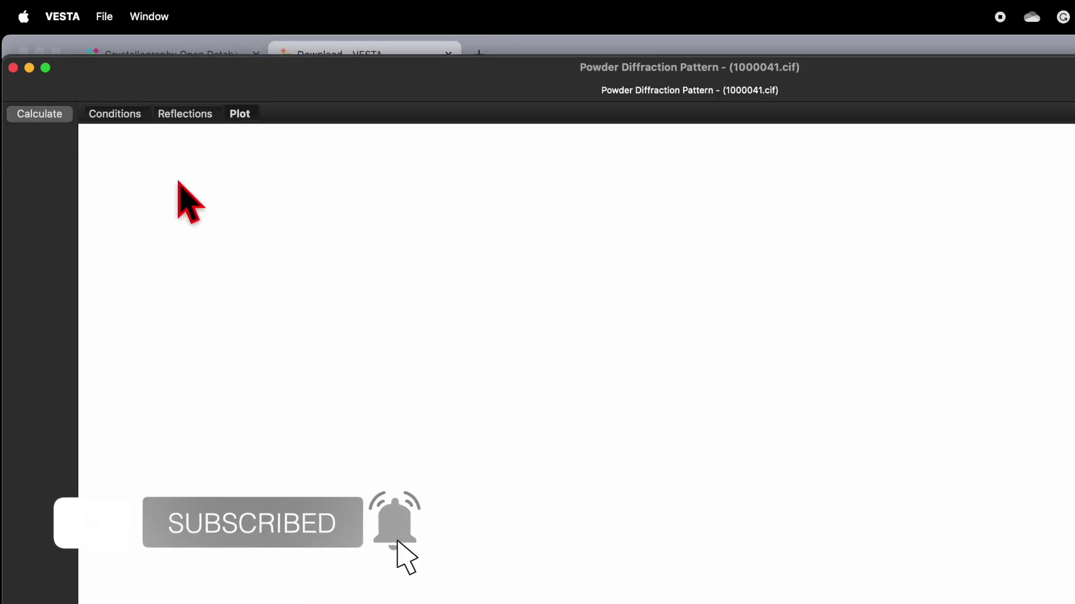
left_click(124, 120)
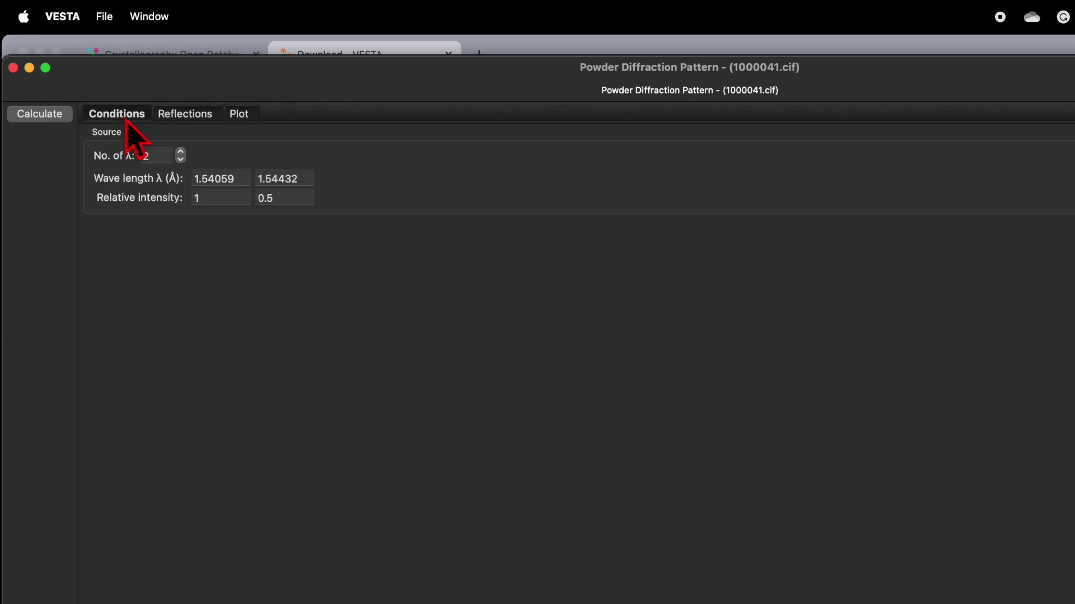
left_click(180, 160)
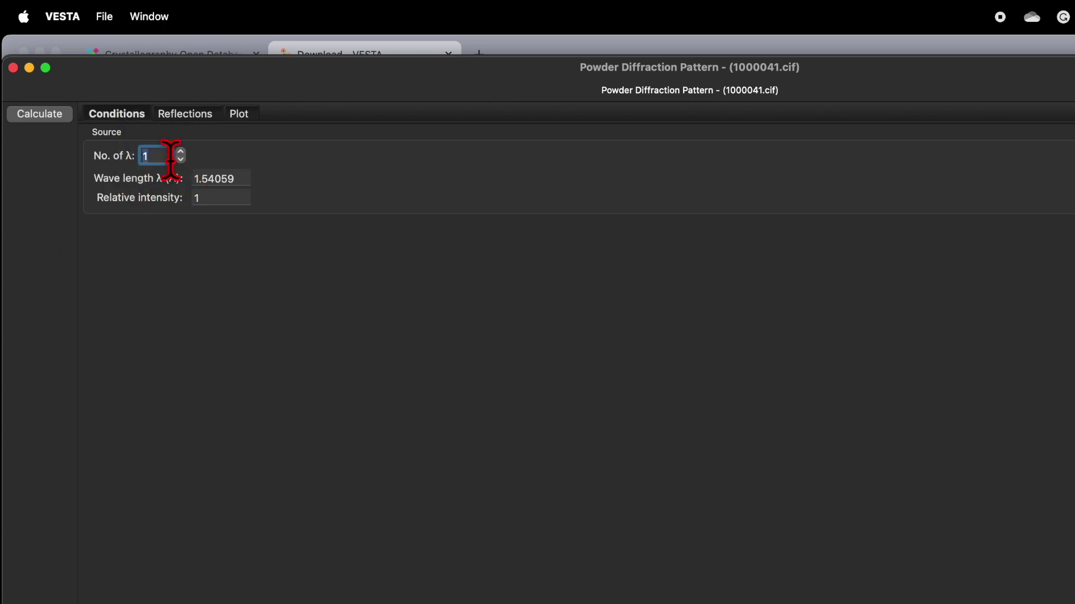
left_click(221, 179)
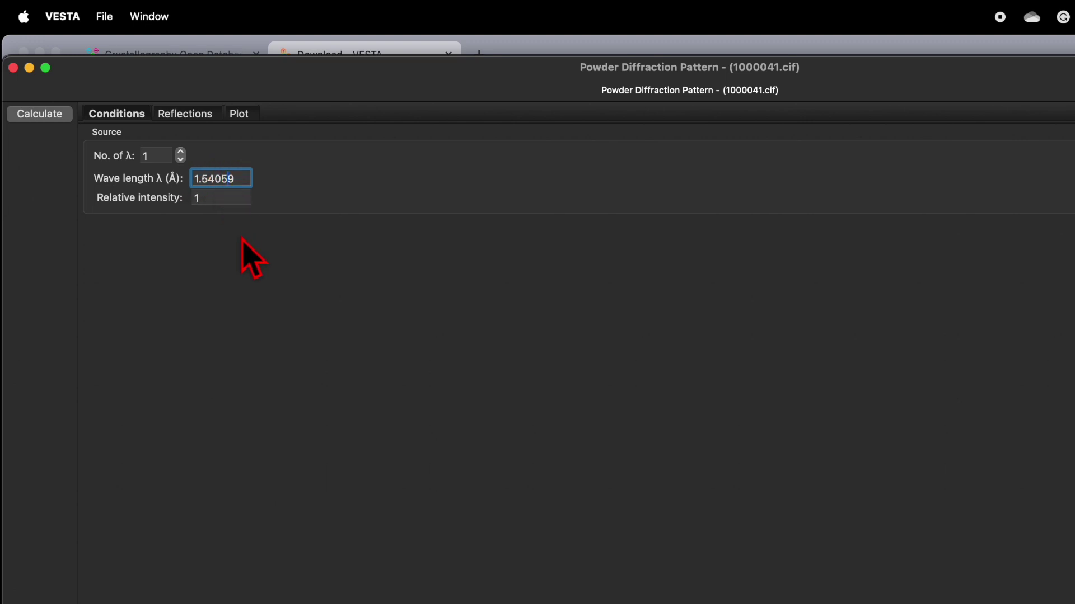
left_click(45, 115)
Step: Review the reflection list, then view the simulated pattern with its strongest peak near 2θ 32°
left_click(184, 114)
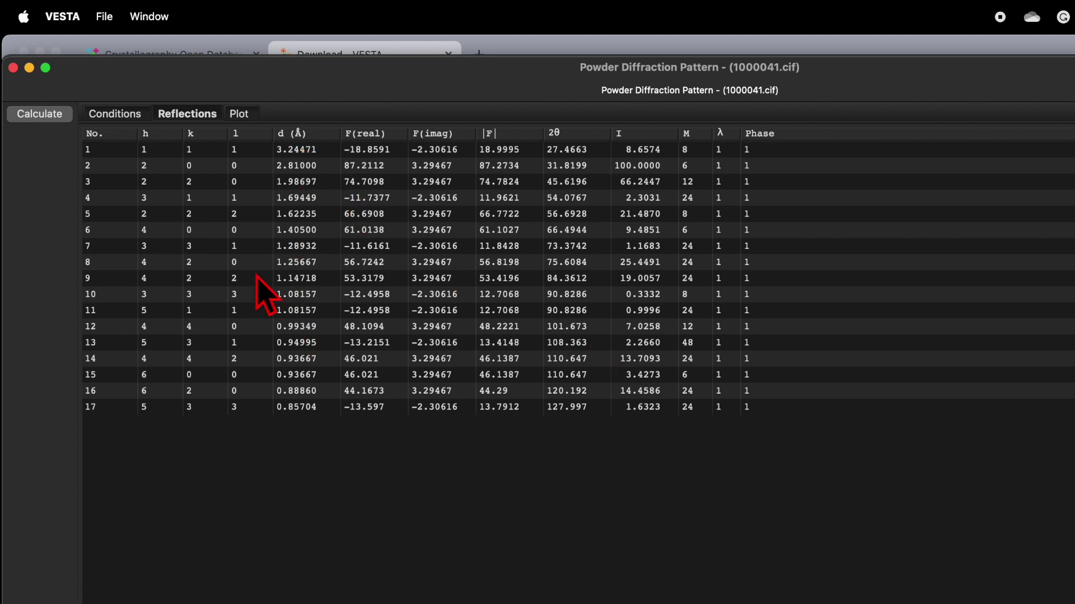
left_click(240, 115)
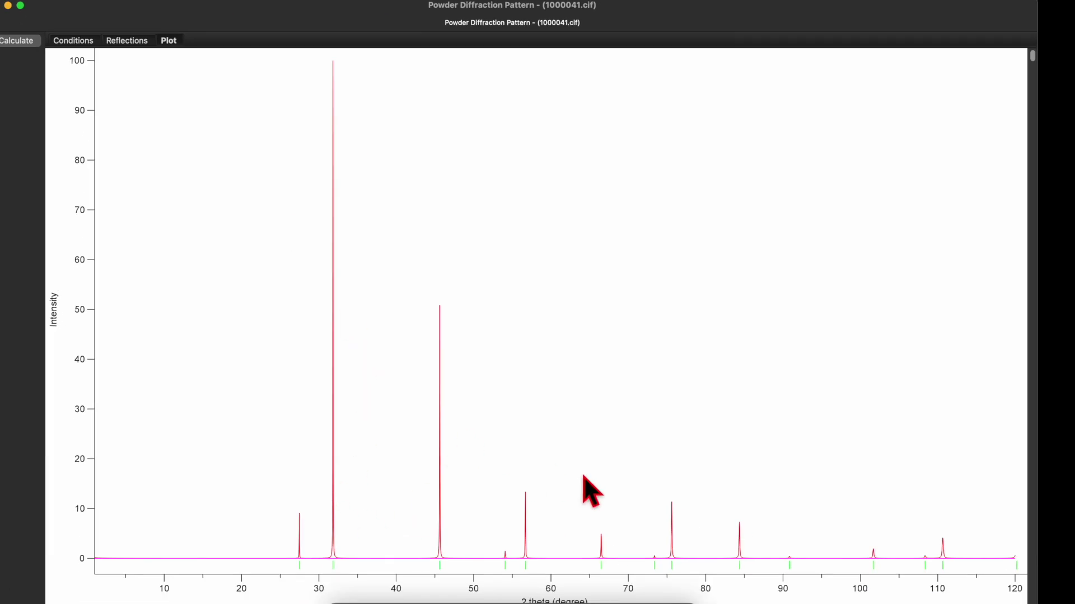